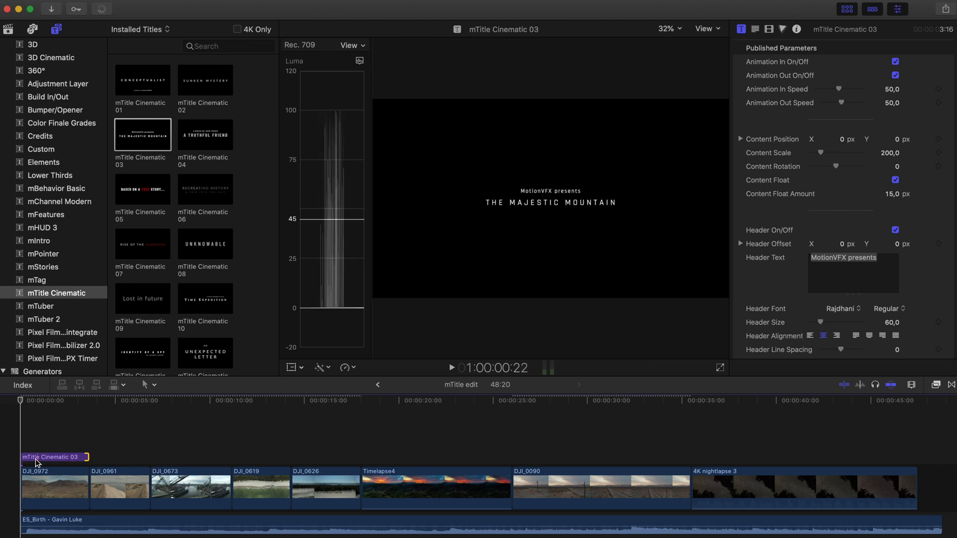
- Play the opening title from the start of the timeline and set its Animation In Speed to about 8.86
left_click(20, 415)
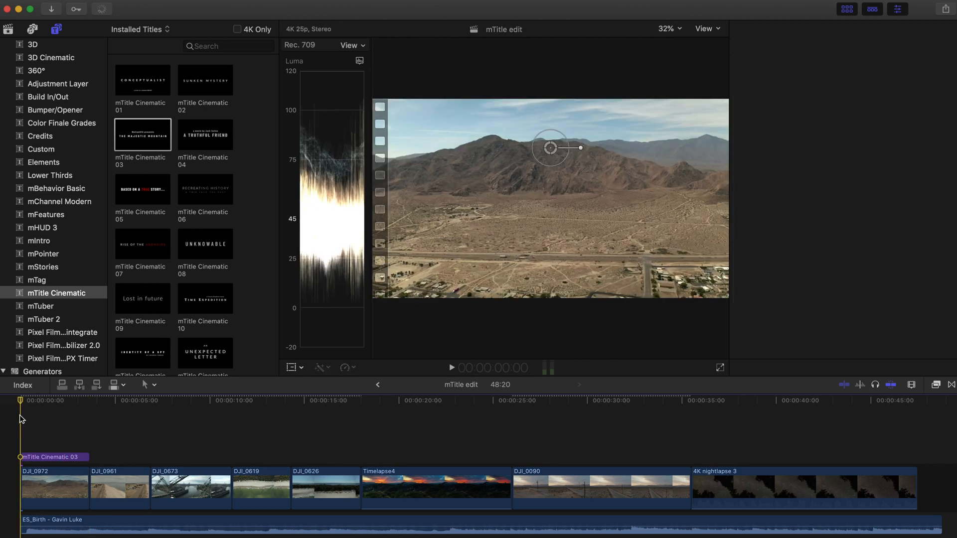
key("space")
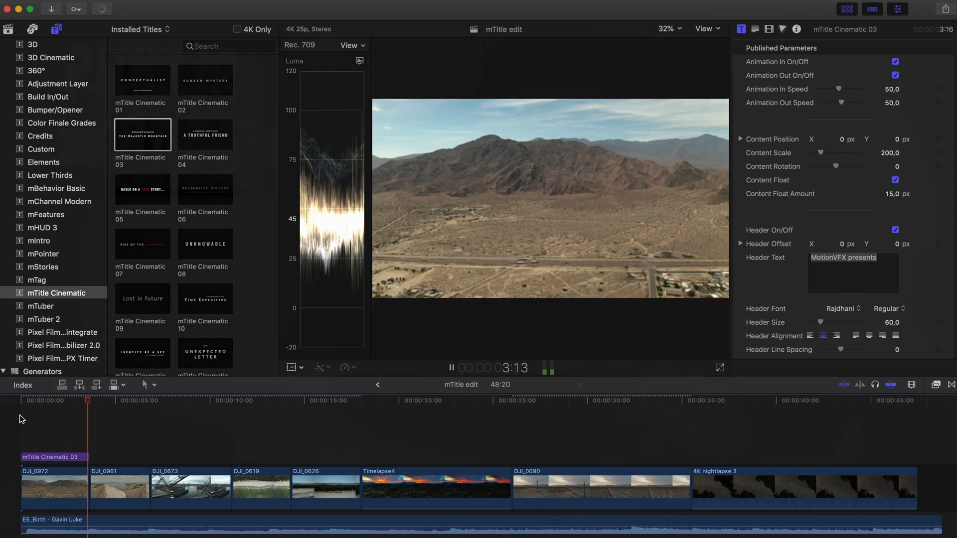
left_click(30, 457)
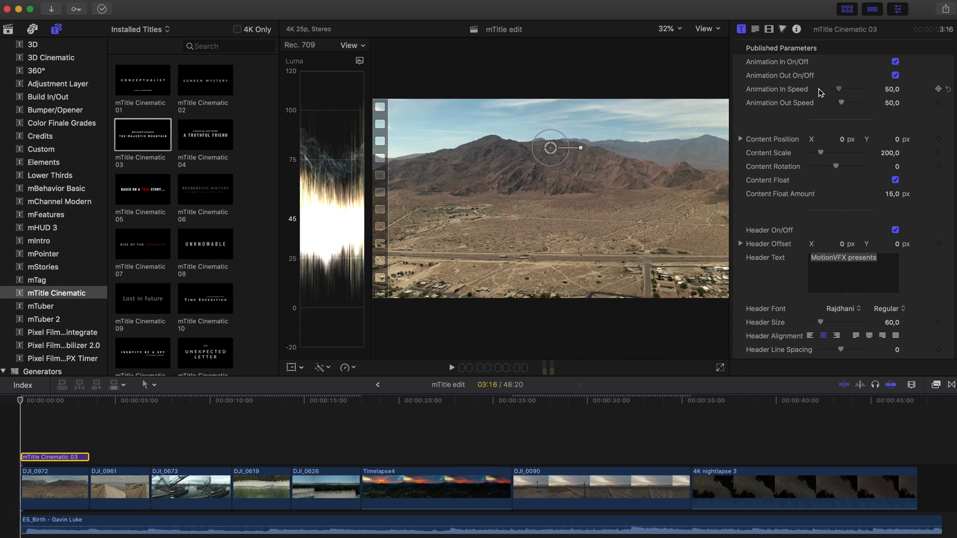
left_click_drag(823, 88, 821, 91)
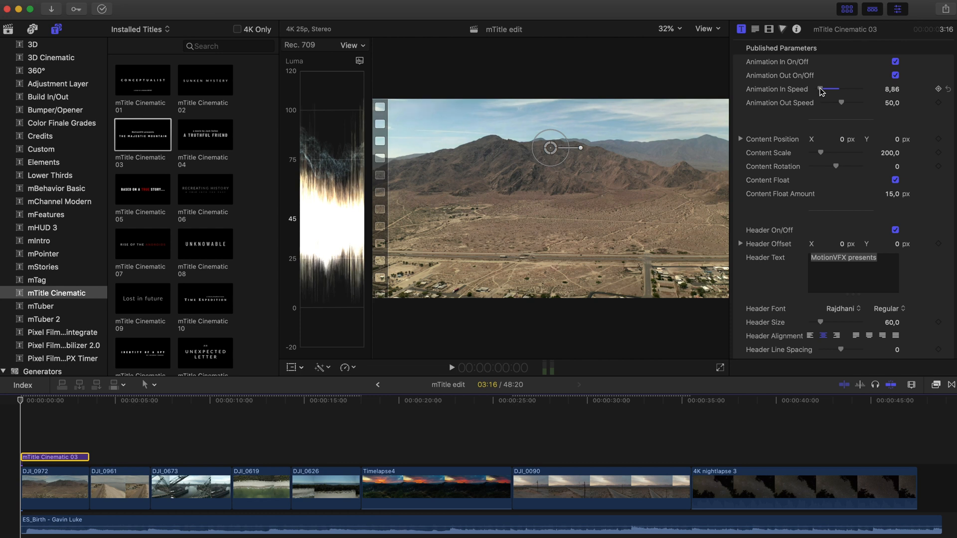
- Set the opening title's header text to "Look at that view" and its title text to "REALLY SANDY ISN'T IT", and play it back
left_click(846, 266)
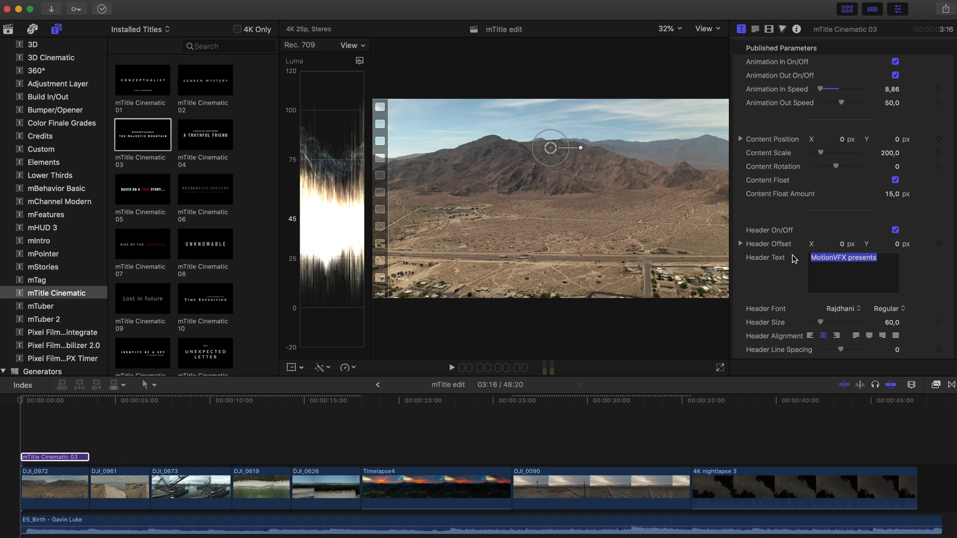
type("Look at that view")
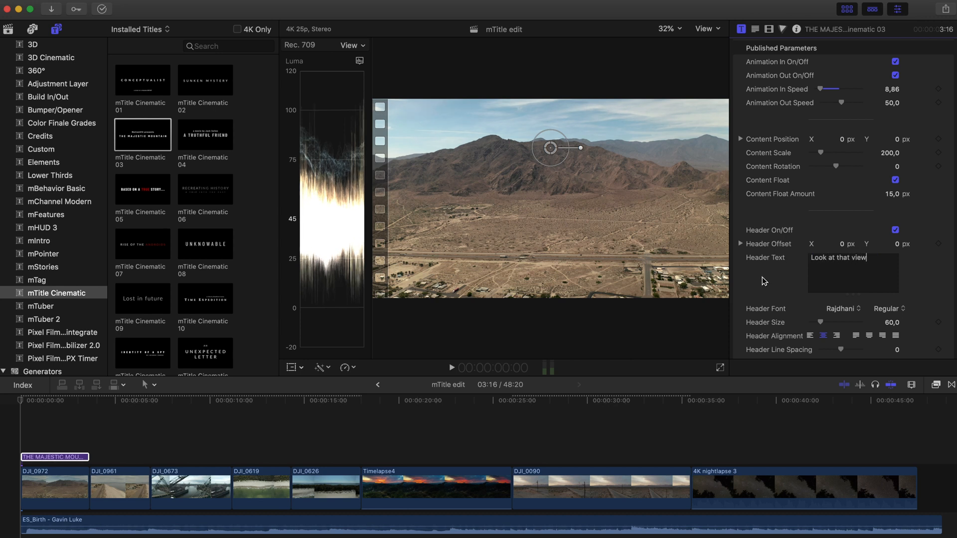
key("Tab")
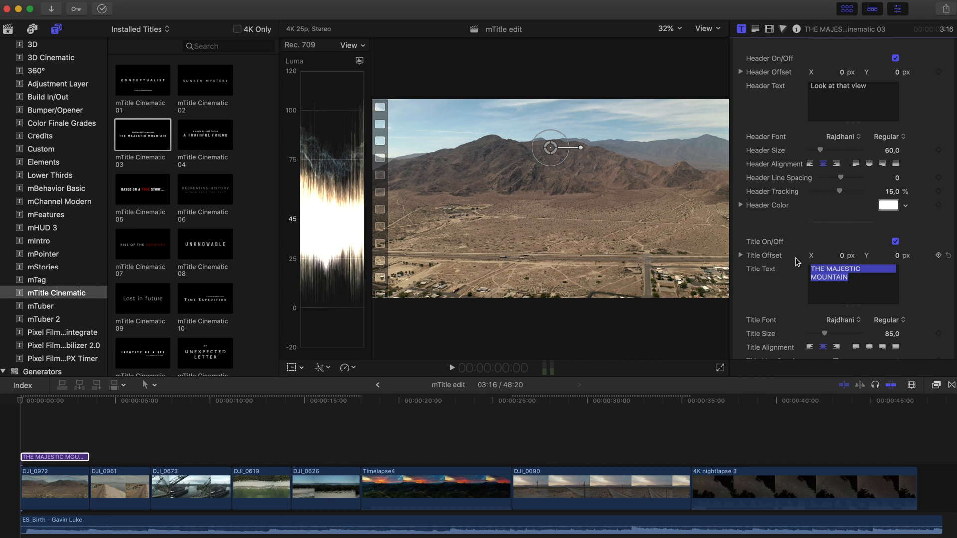
type("REA")
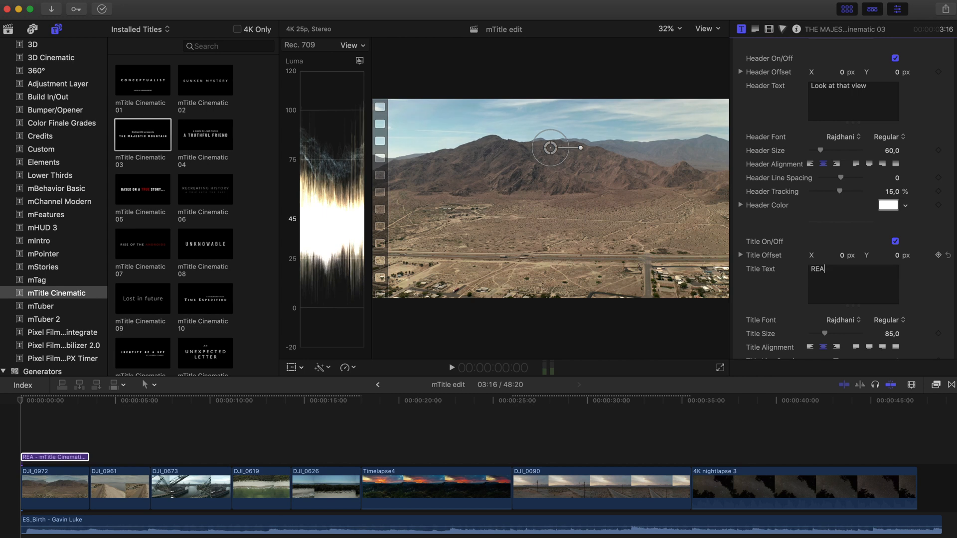
type("LLY SANDY")
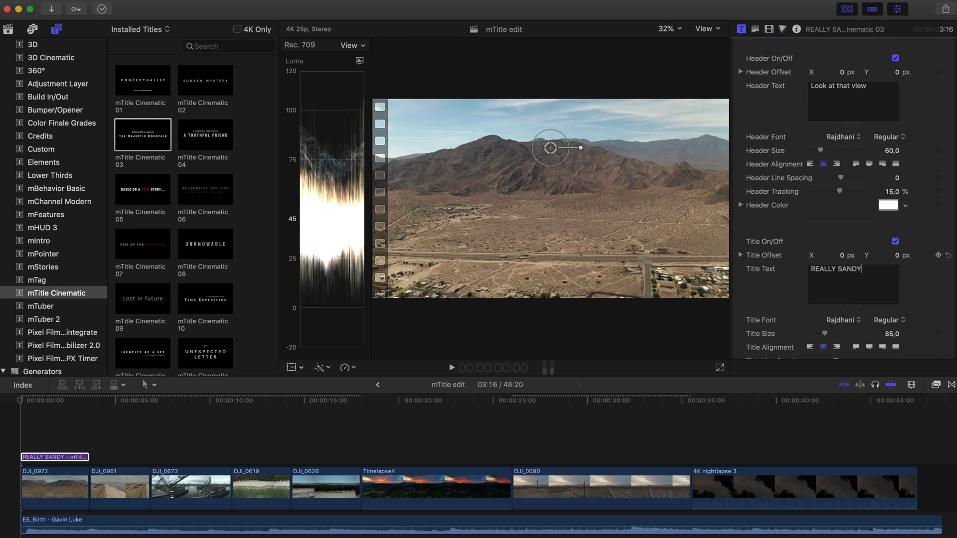
type(" ISN'T IT")
left_click(22, 404)
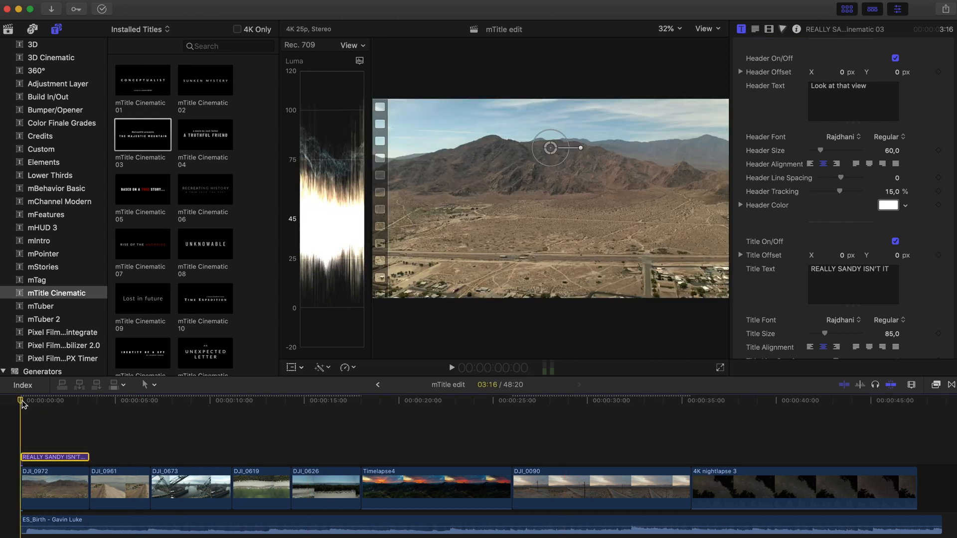
key("space")
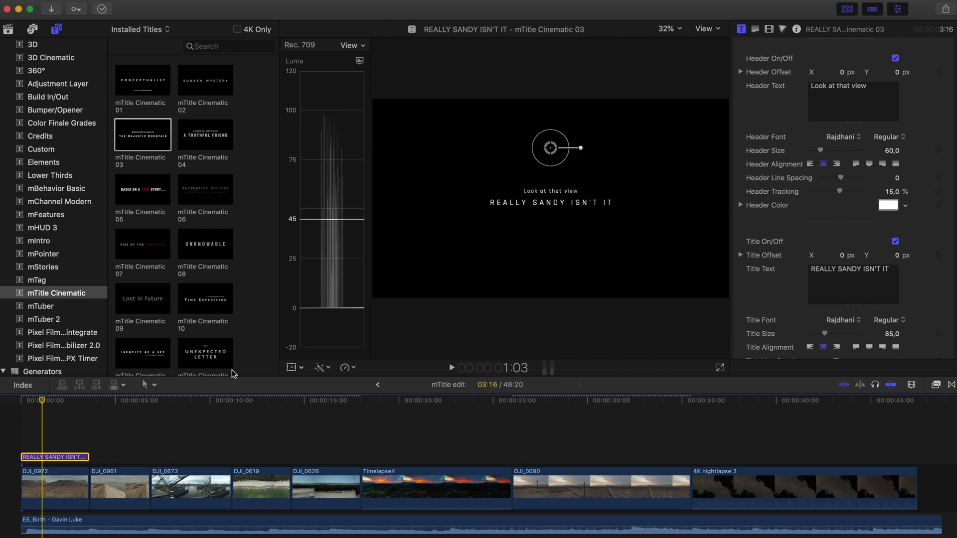
- Increase the opening title's Title Size to 108 and its Title Tracking to about 46.16%
scroll(774, 291, "down", 3)
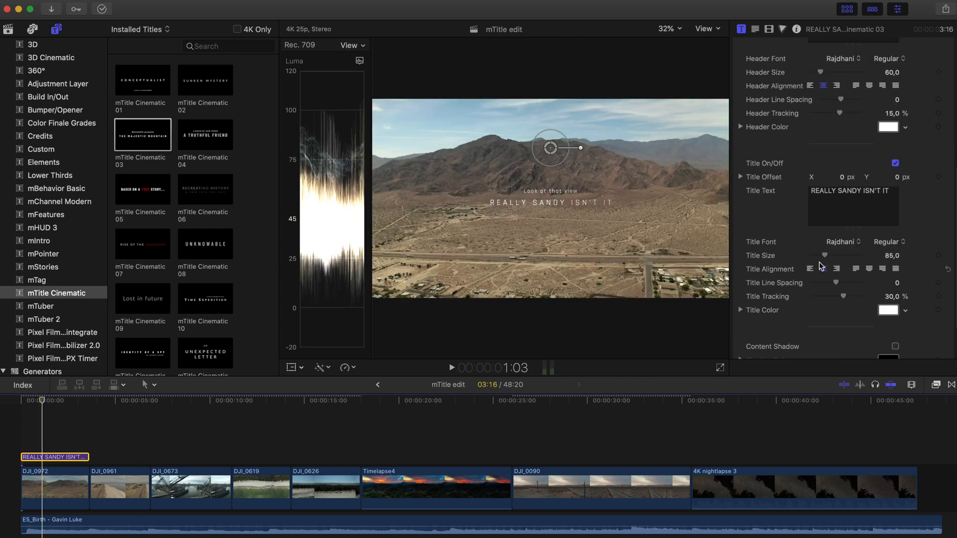
left_click_drag(829, 257, 831, 256)
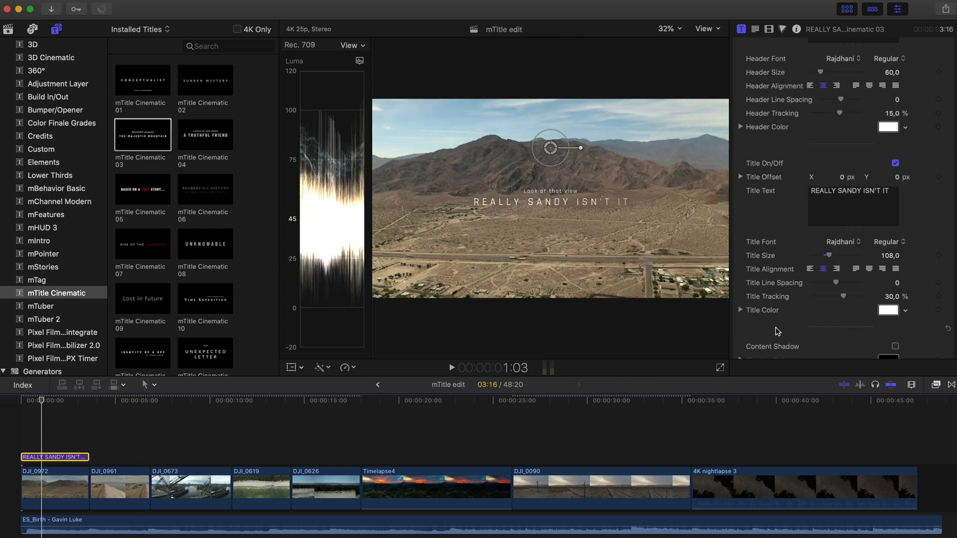
scroll(823, 309, "down", 1)
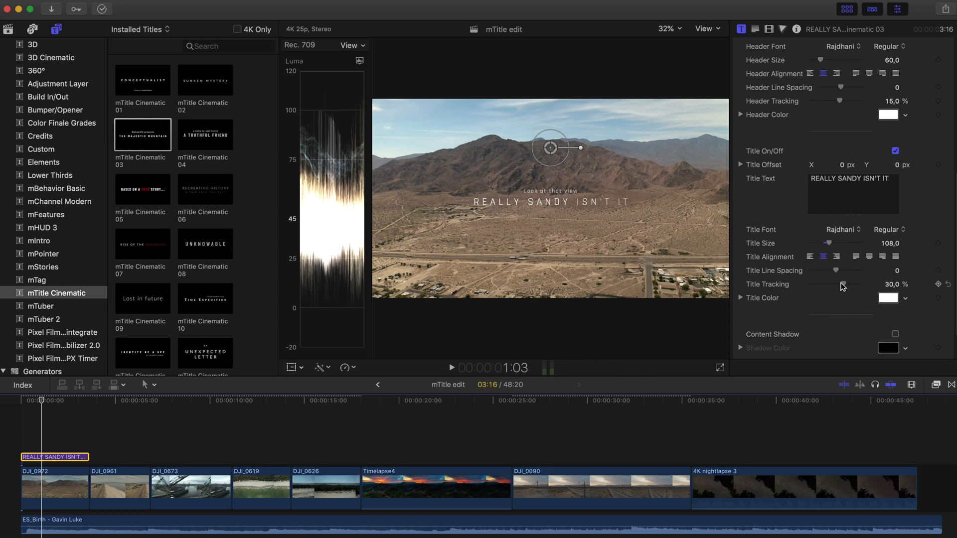
left_click_drag(842, 284, 847, 285)
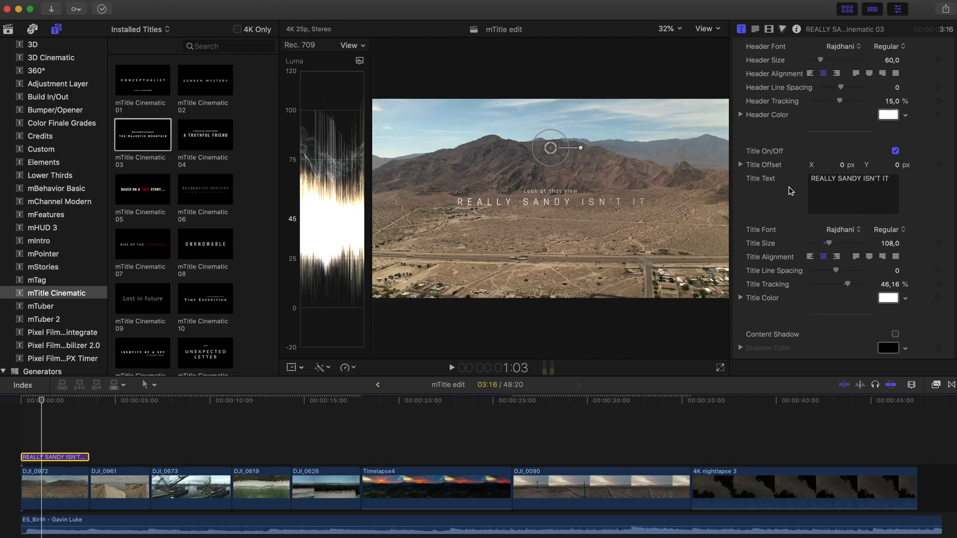
scroll(790, 191, "up", 10)
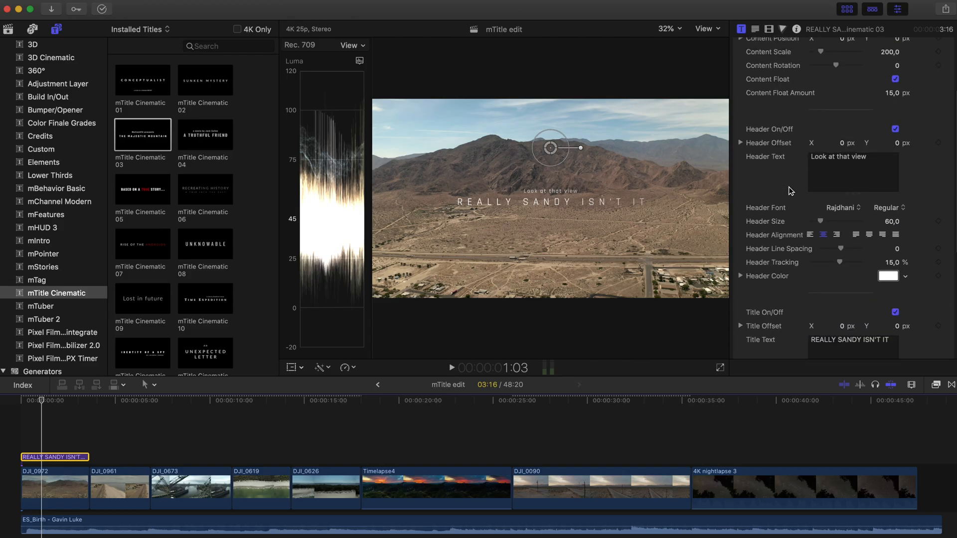
left_click_drag(842, 163, 897, 161)
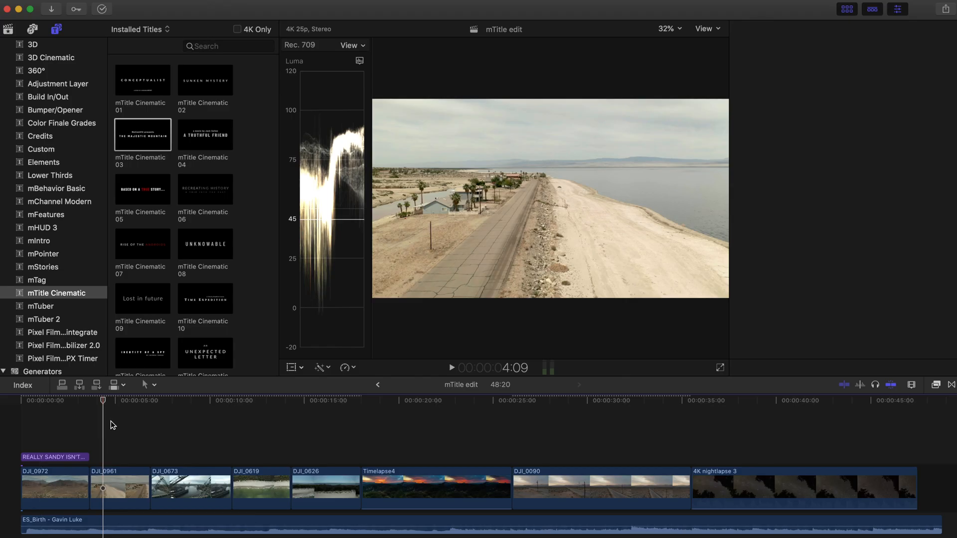
- Add the mTitle Cinematic 40 title above the DJI_0961 clip and trim it to the clip's length
left_click(121, 422)
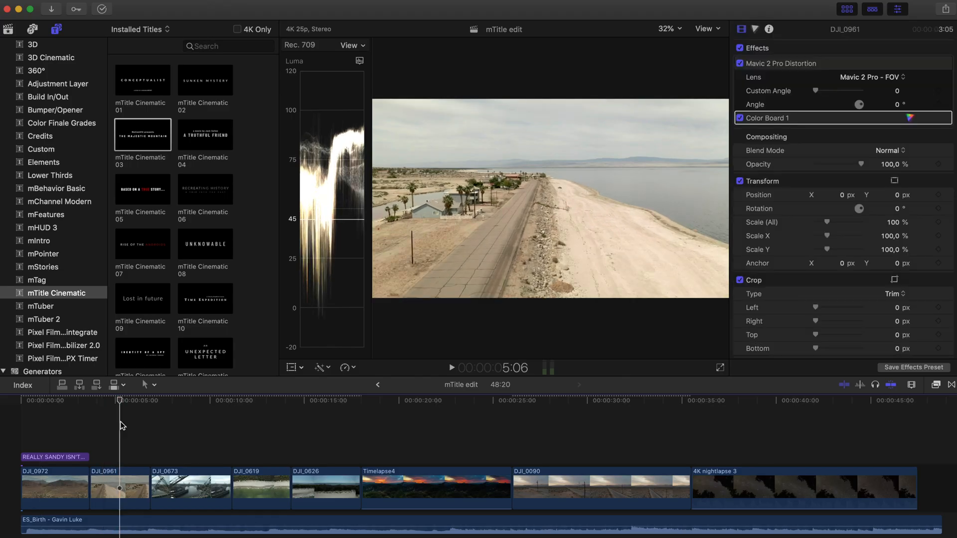
left_click(148, 199)
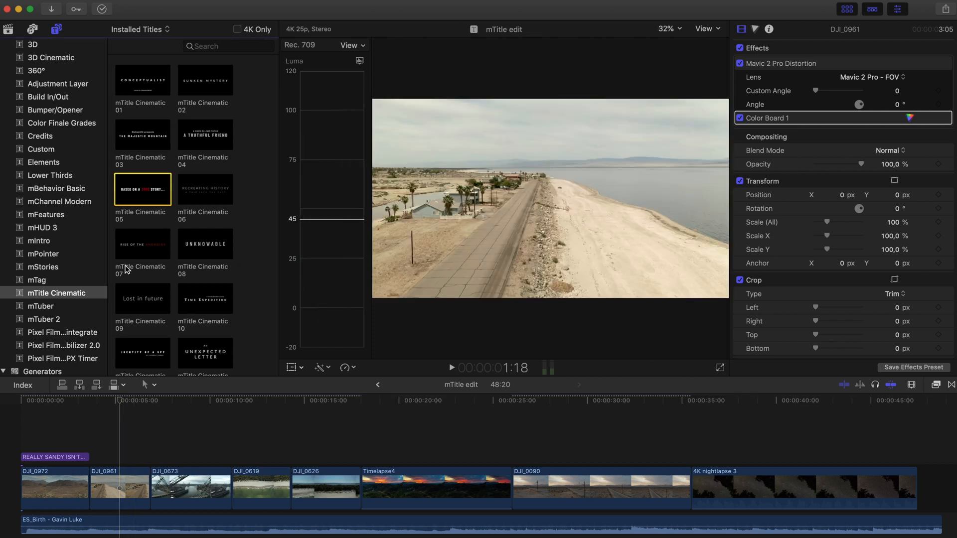
scroll(155, 279, "down", 10)
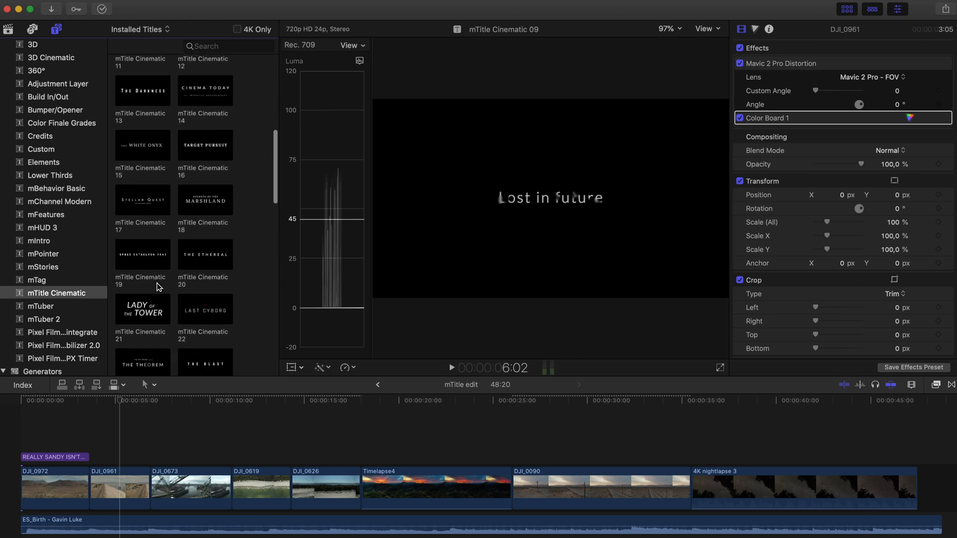
scroll(156, 281, "down", 10)
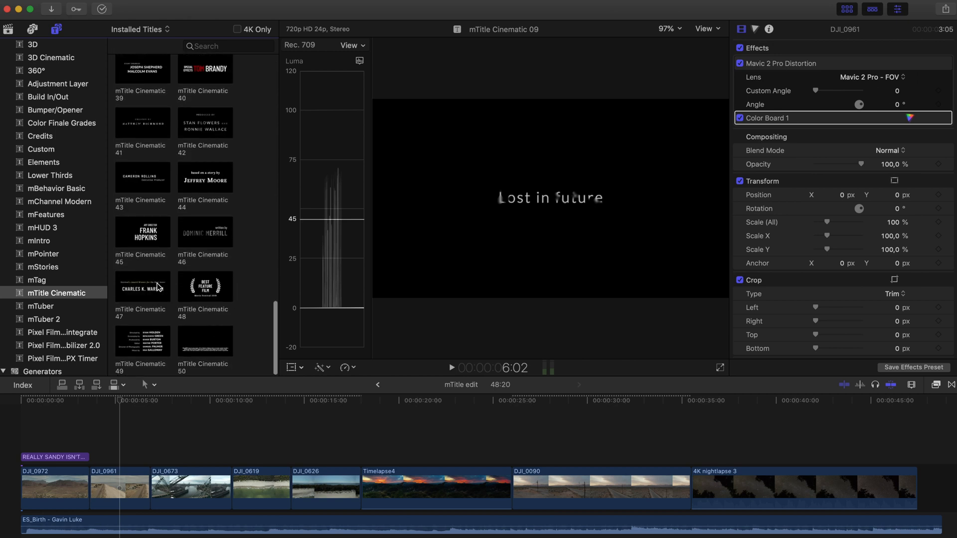
left_click(199, 72)
left_click_drag(198, 71, 96, 455)
left_click_drag(240, 459, 148, 458)
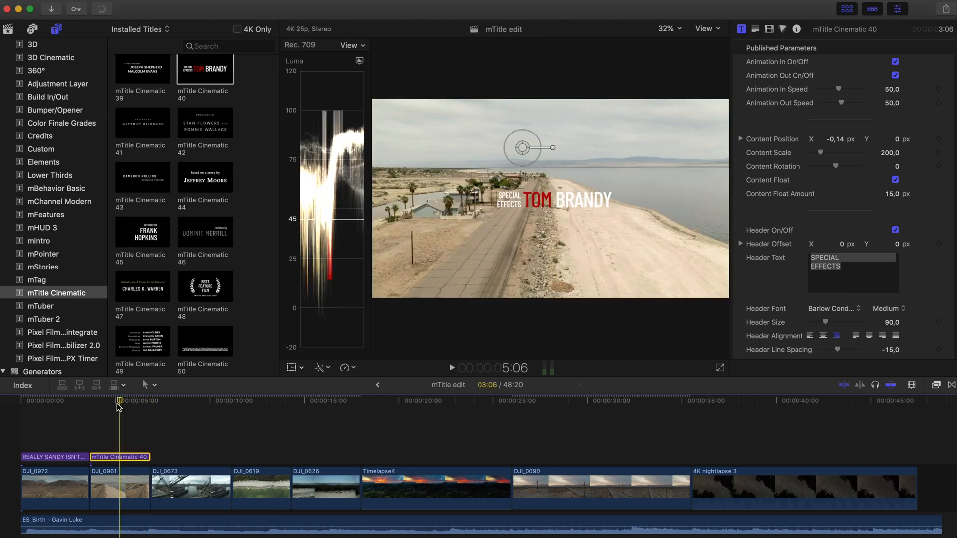
- Move the second title over the water to about X 0.41, Y 0.09 and set its header to "I WOULD" / "NOT SWIM" on two lines
left_click_drag(523, 150, 632, 132)
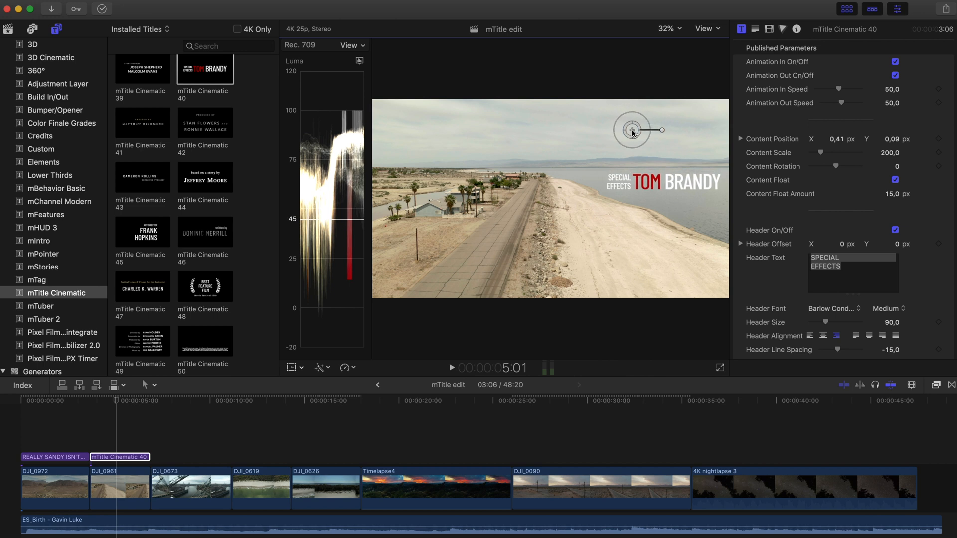
scroll(786, 229, "down", 3)
left_click(846, 240)
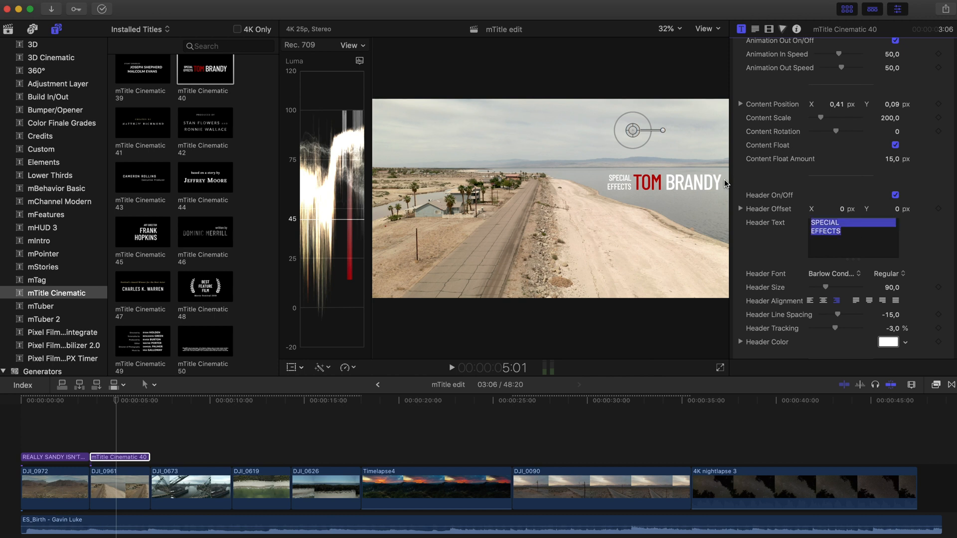
key("BackSpace")
type("I WOULD")
key("Return")
type("NOT SWIM")
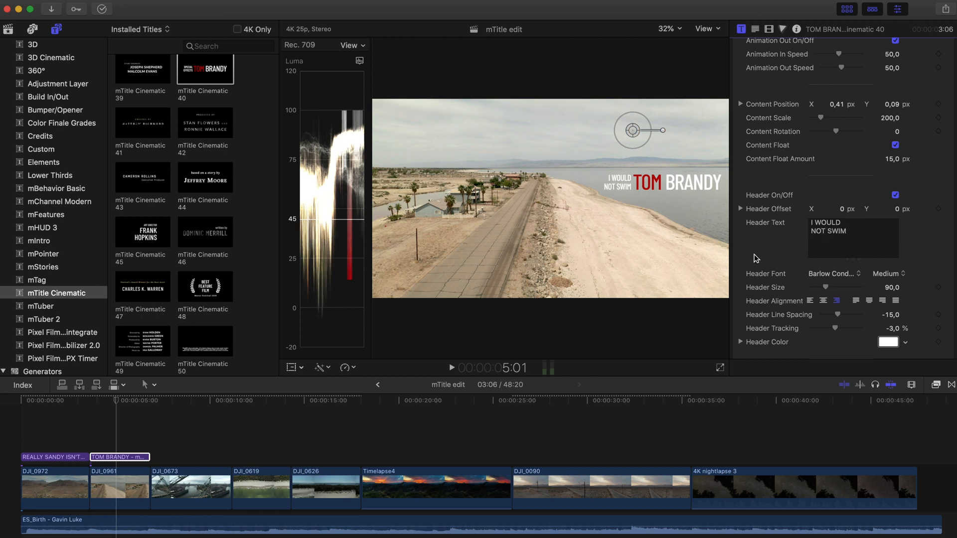
- Set the second title's title text to "IN HERE" with only "IN" highlighted, and reposition the title to about X 0.53, Y 0.08
scroll(755, 259, "down", 12)
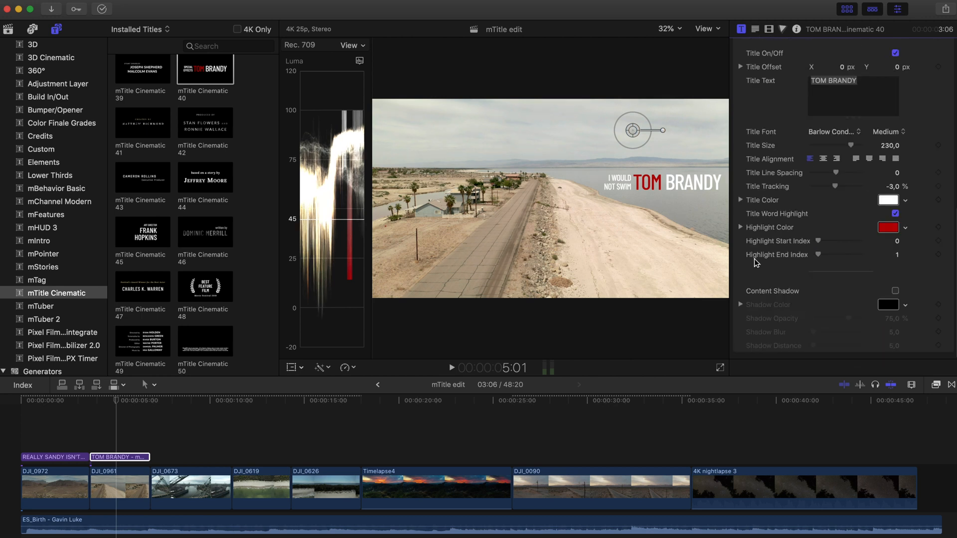
scroll(857, 182, "up", 2)
left_click(862, 136)
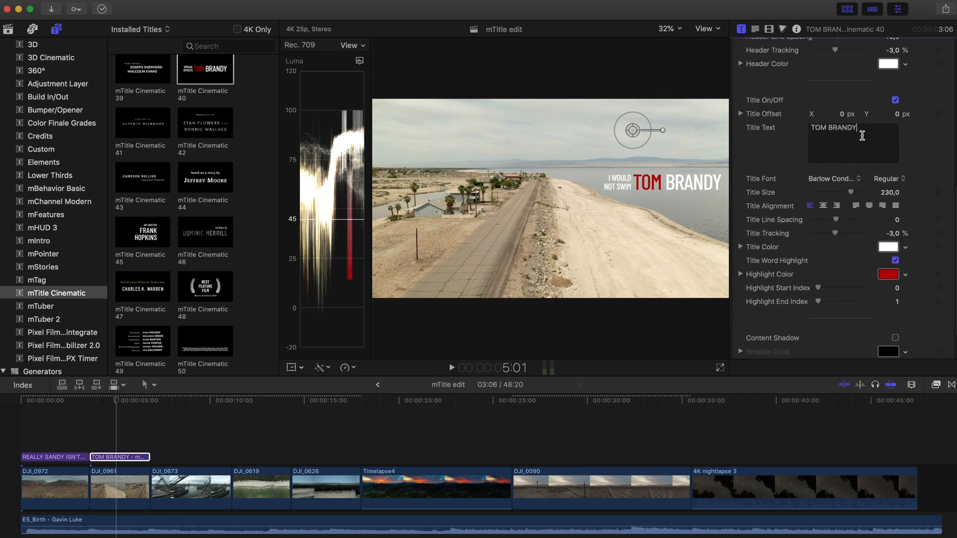
type("IN HERE")
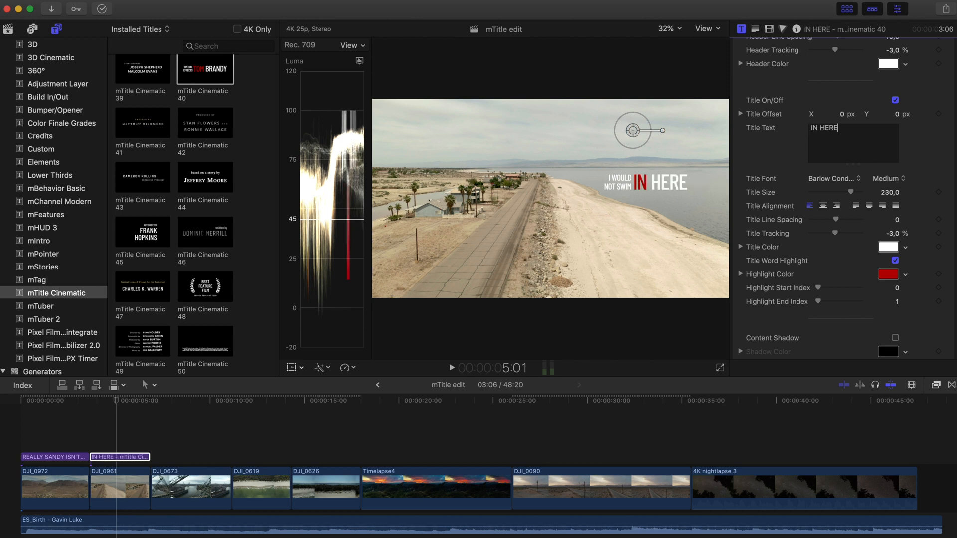
left_click_drag(640, 132, 657, 136)
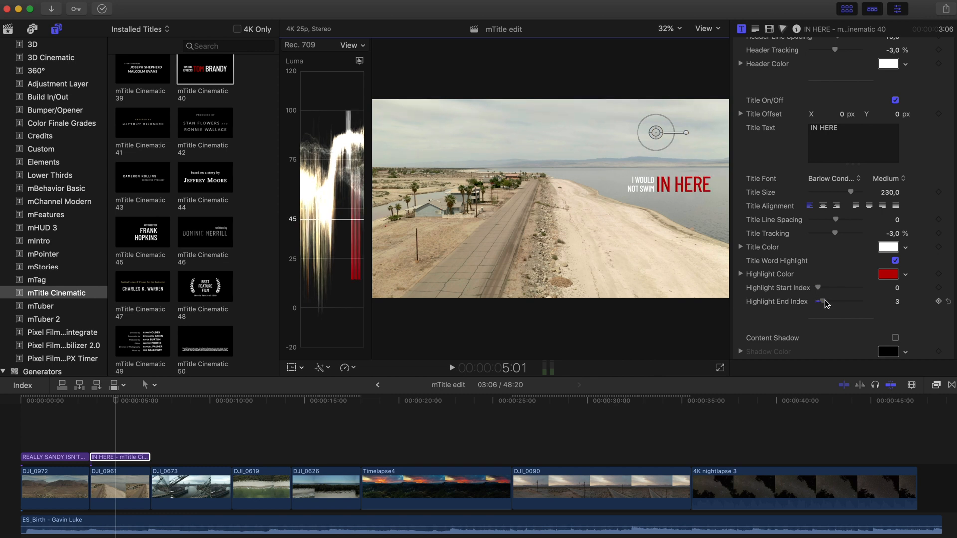
left_click_drag(825, 304, 820, 305)
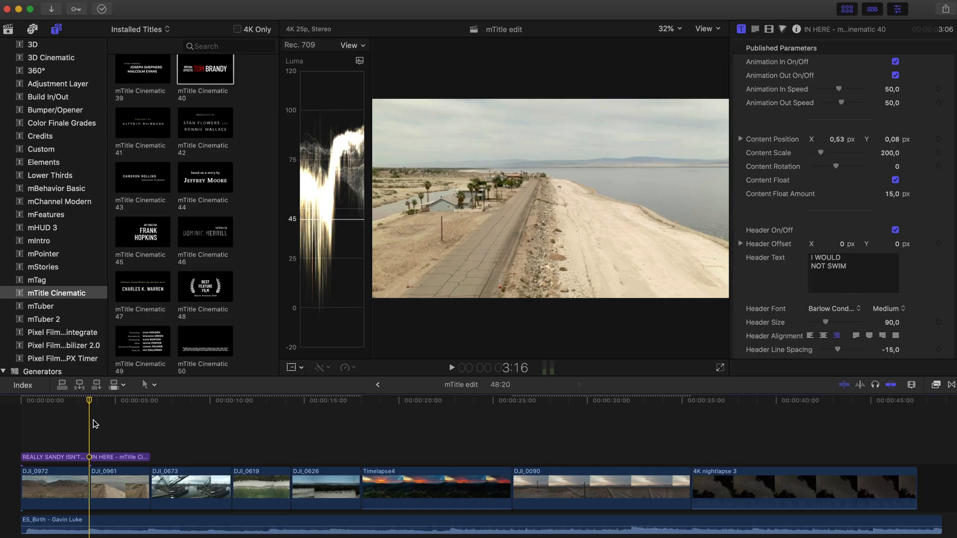
- Play the second title, set its Animation In Speed to about 7.29 and replay it from its start
key("space")
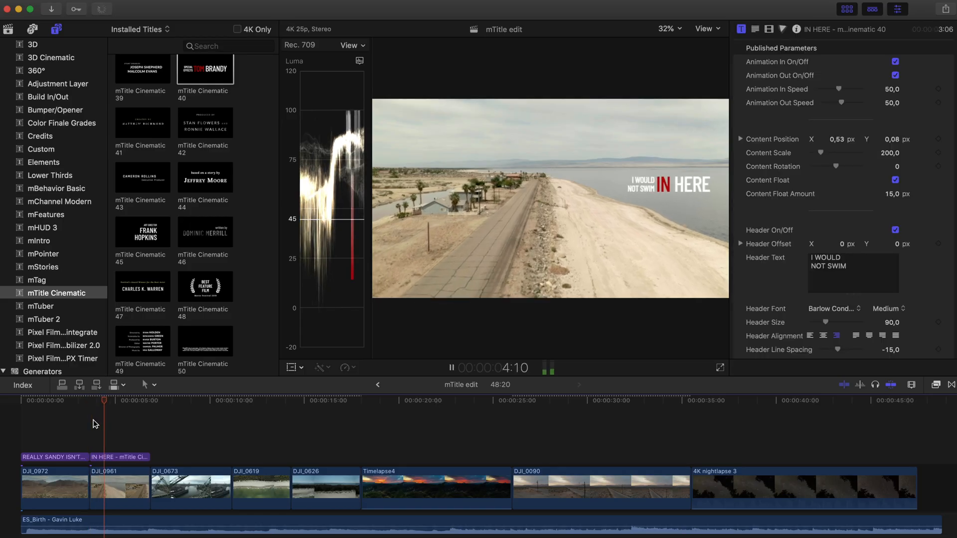
key("space")
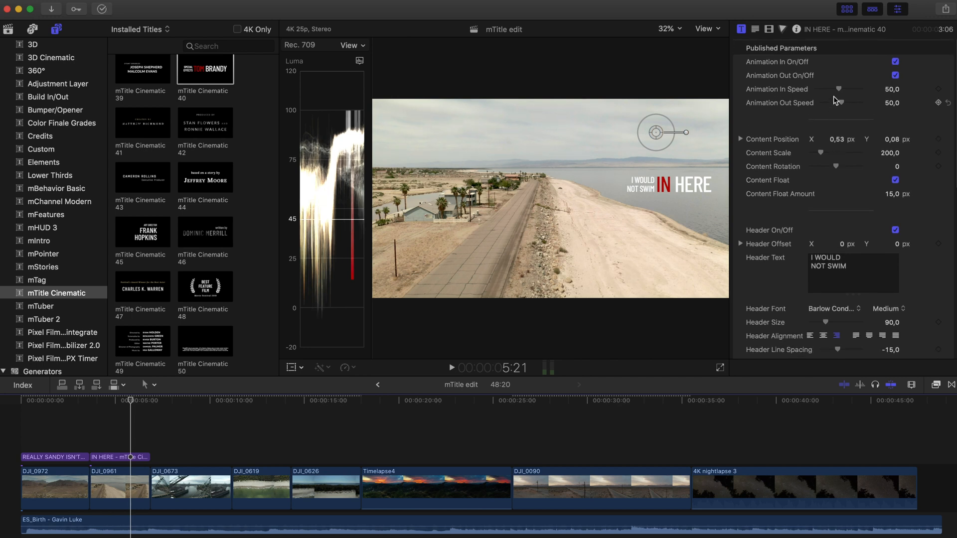
left_click_drag(35, 402, 91, 408)
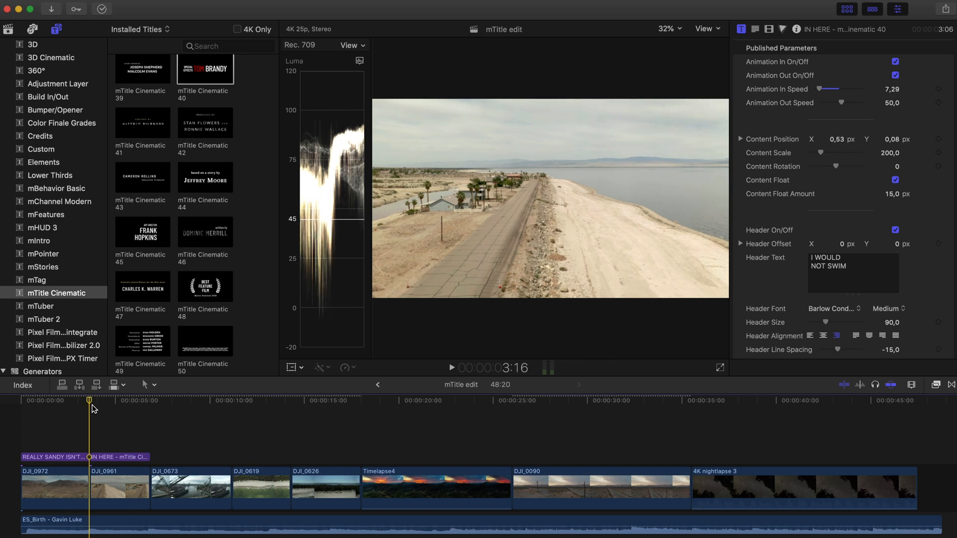
key("space")
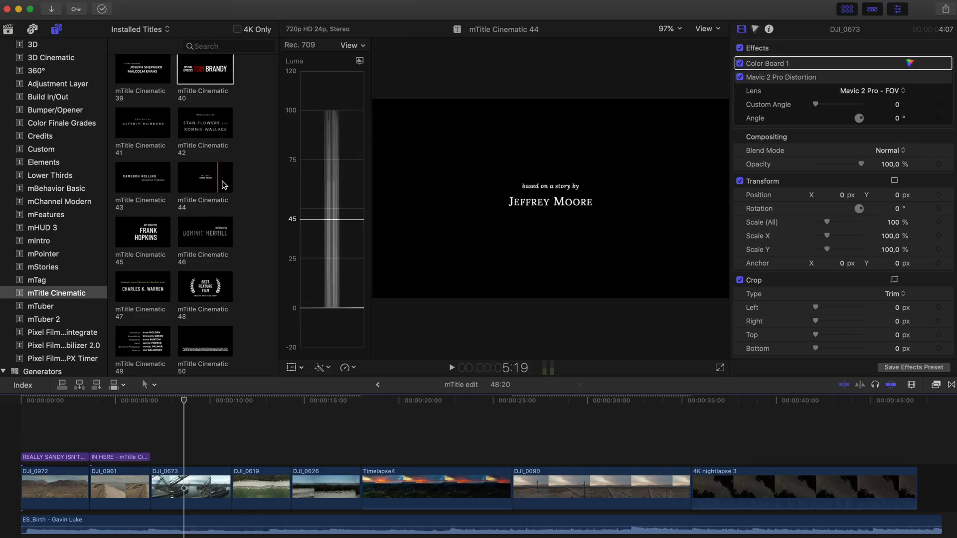
- Add the mTitle Cinematic 43 title above the DJI_0673 clip and trim it to the clip's length
left_click(138, 185)
left_click_drag(147, 181, 156, 456)
left_click_drag(299, 455, 224, 459)
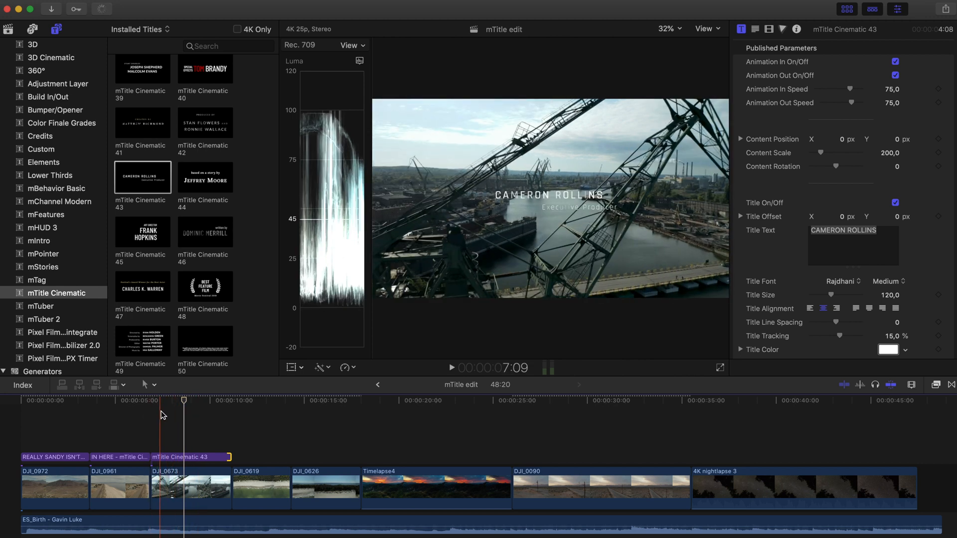
- Shift the mTitle Cinematic 43 title to start at 7:15 and move its content to about X 0.19, Y 0.26
left_click(164, 412)
left_click_drag(178, 457, 195, 458)
key("super+7")
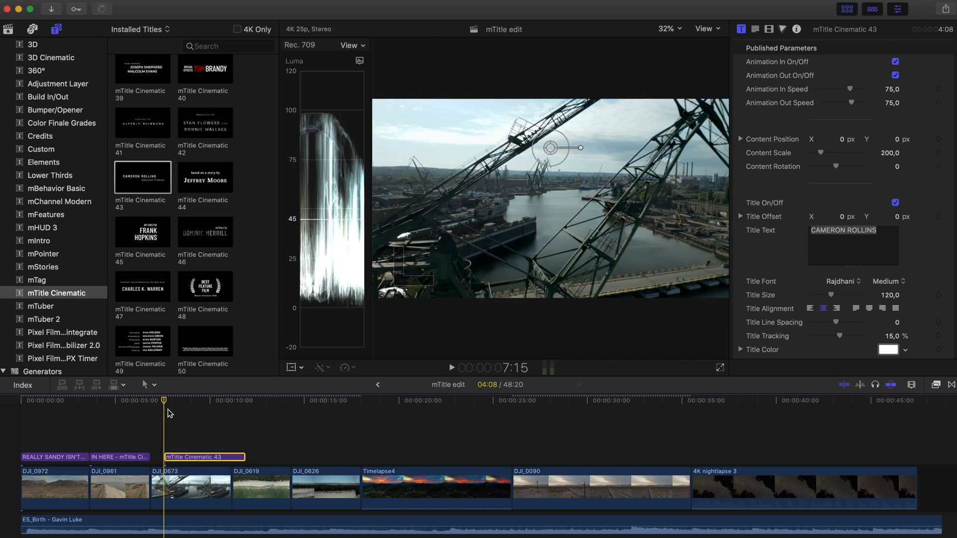
left_click_drag(557, 150, 557, 145)
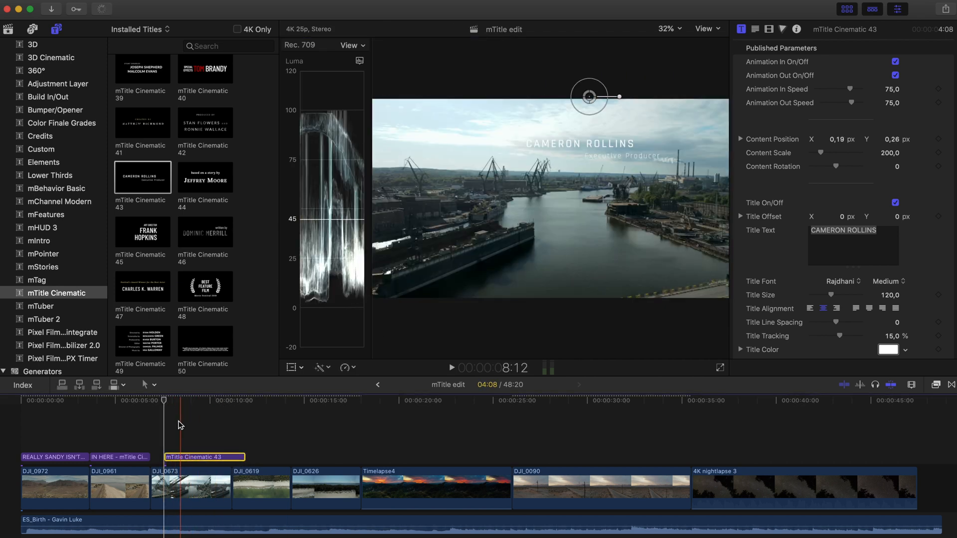
left_click(179, 418)
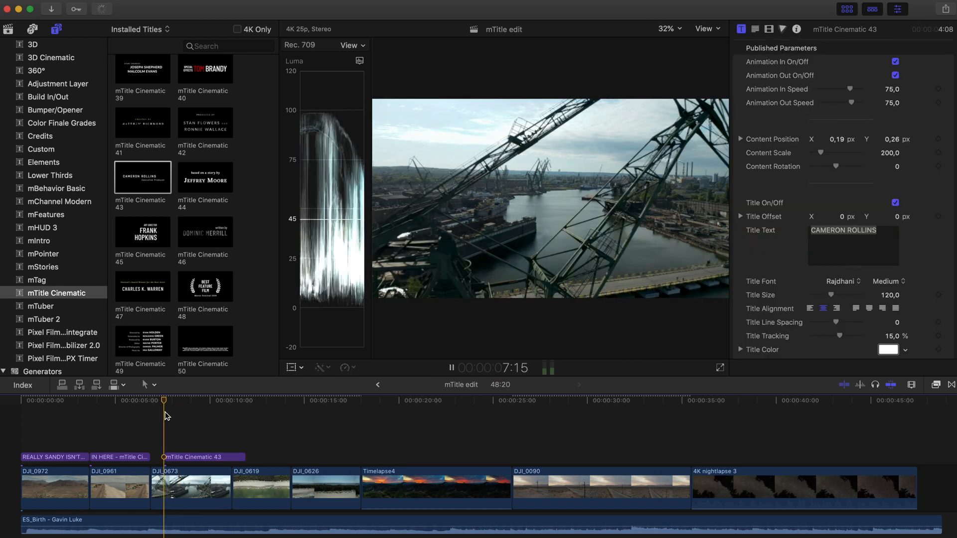
- Shift the mTitle Cinematic 43 title slightly later, trim its end to the DJI_0673 clip's end and play it
left_click_drag(198, 457, 203, 459)
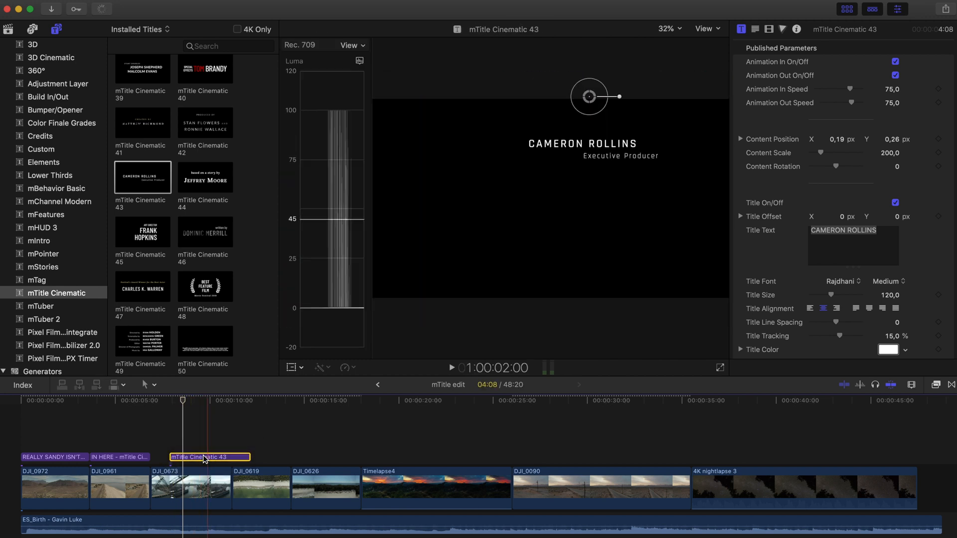
left_click(169, 418)
key("space")
key("super+4")
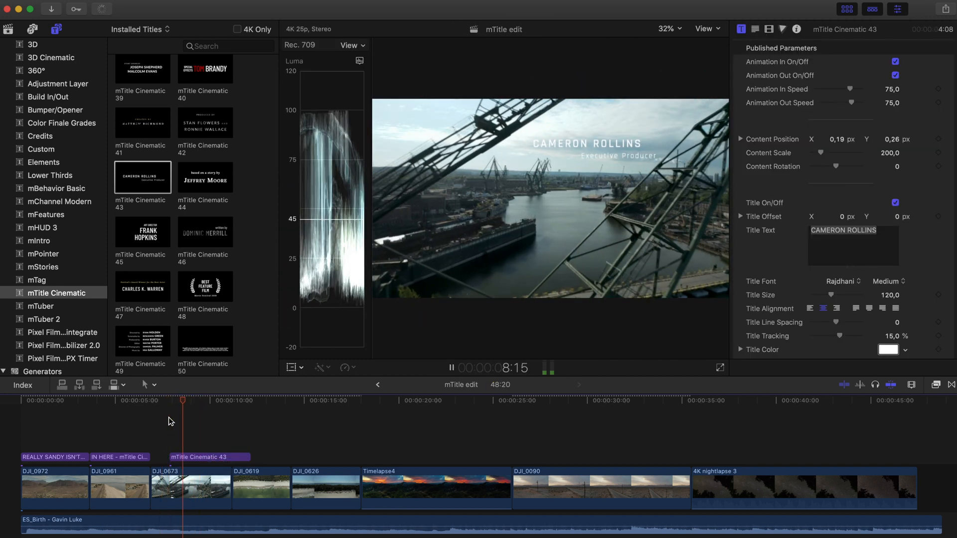
key("space")
left_click_drag(249, 458, 231, 457)
key("space")
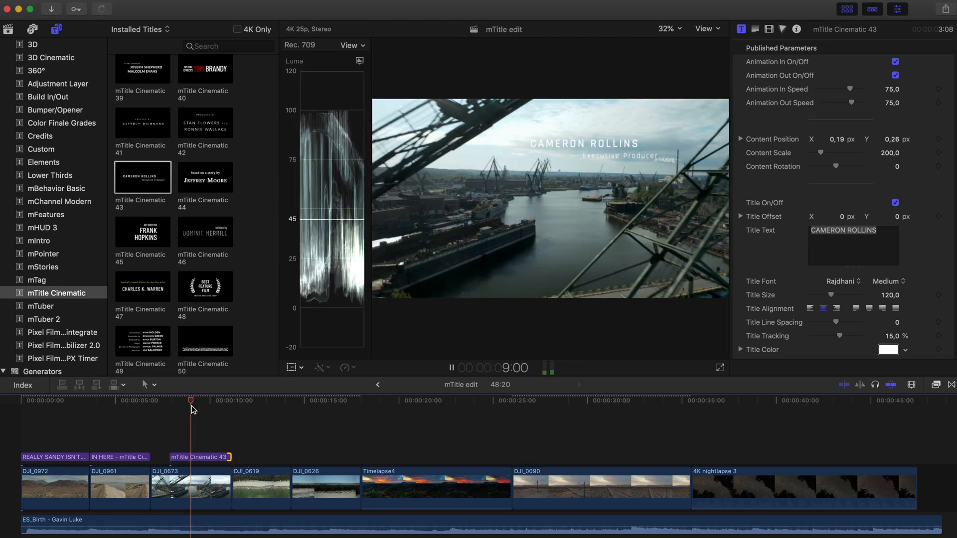
- Set the third title's text to "STRESSFUL DRONE SHOT" and its subtitle to "Through a crane"
left_click(843, 237)
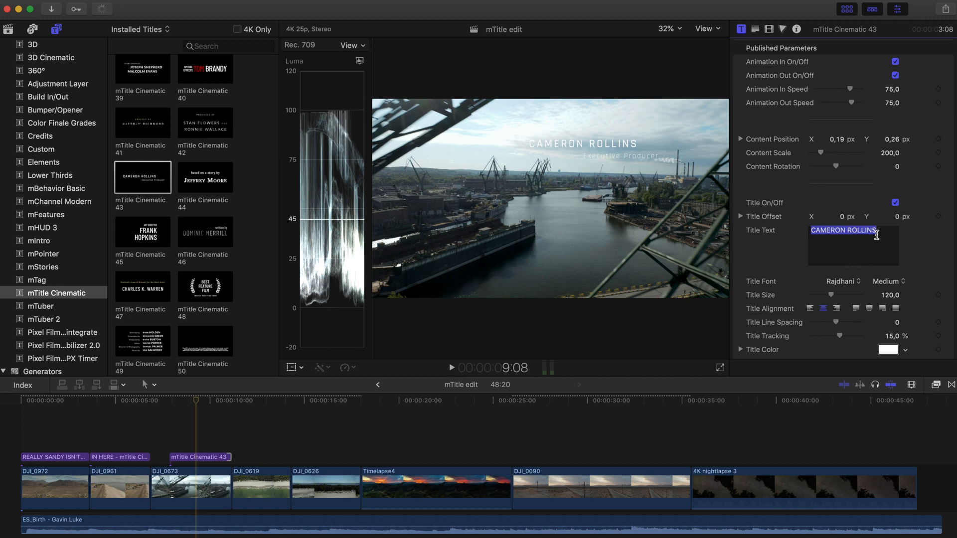
type("STRE")
type("SSFUL DON")
type("RE")
key("BackSpace")
key("BackSpace")
key("BackSpace")
key("BackSpace")
type("RONE SHOT")
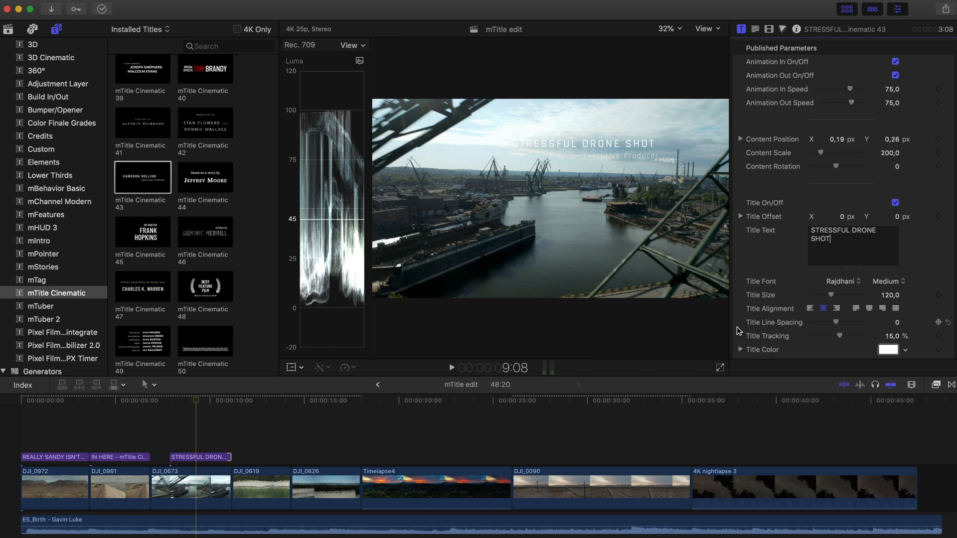
scroll(756, 324, "down", 7)
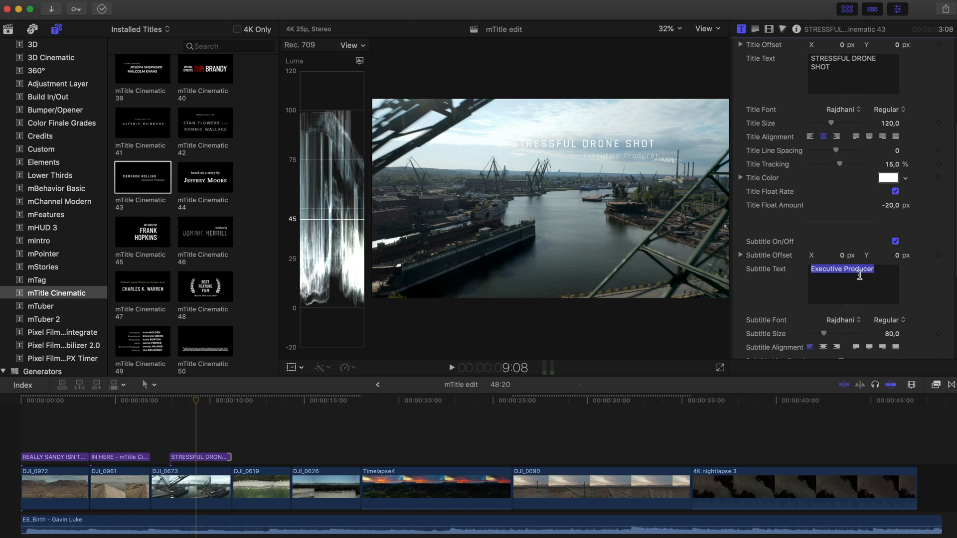
type("thr")
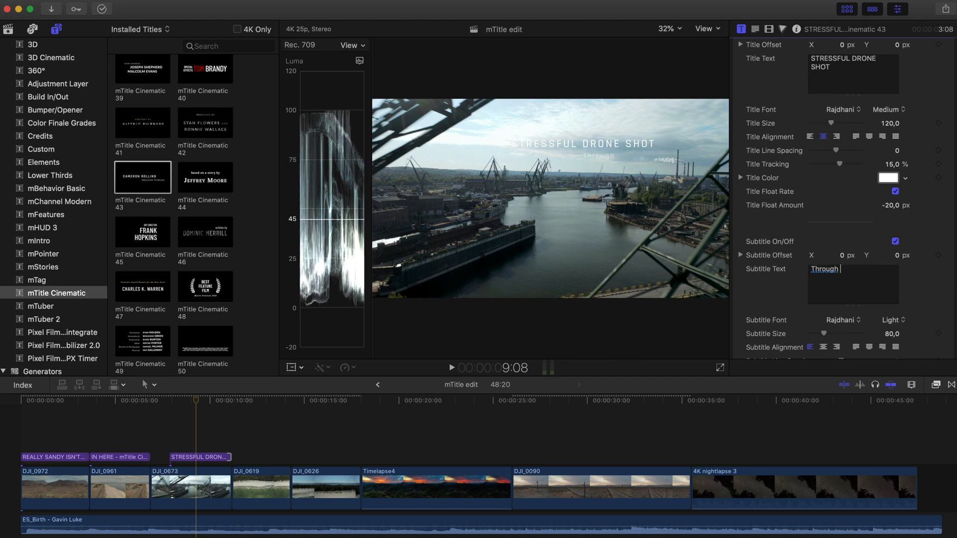
- Play the drone shot title, trim its start to 8:13 and set its Animation In Speed to about 20.32
left_click(150, 404)
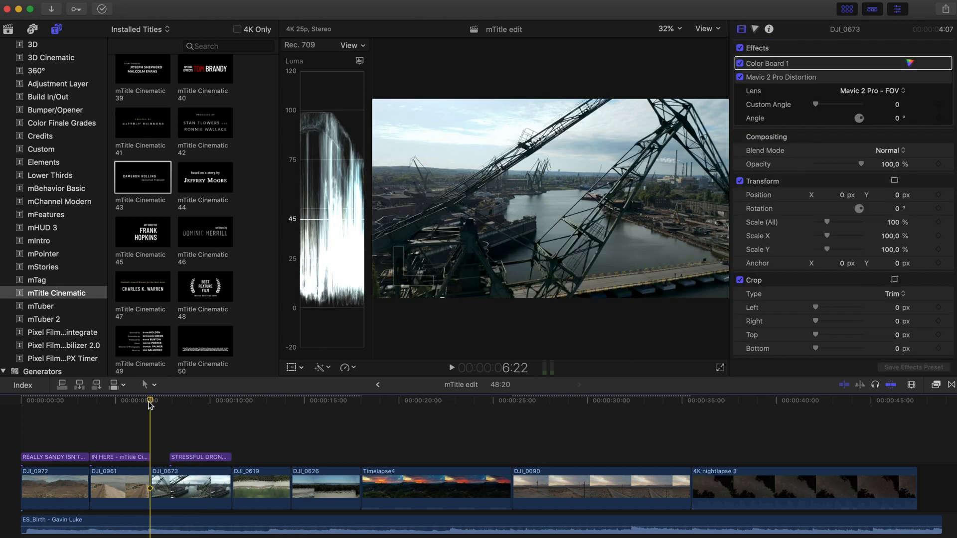
key("space")
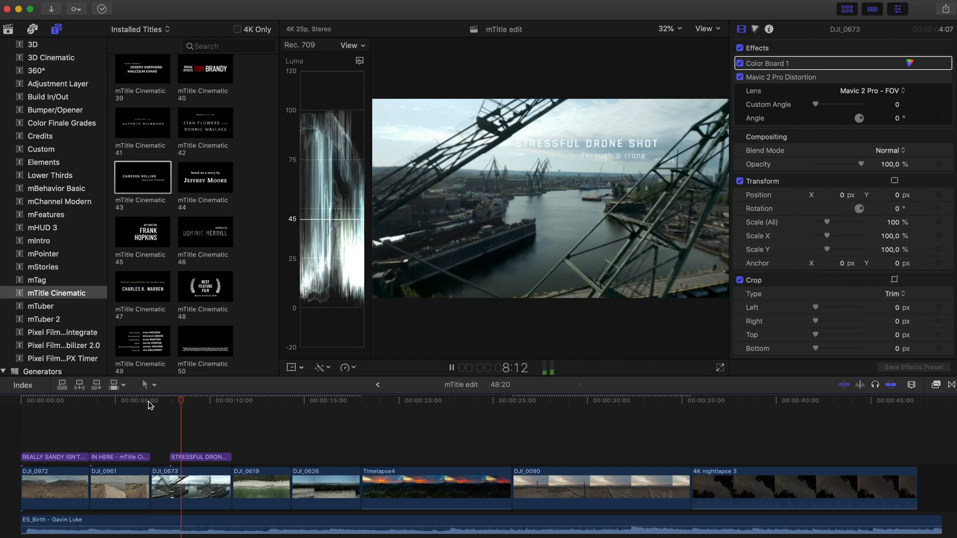
key("space")
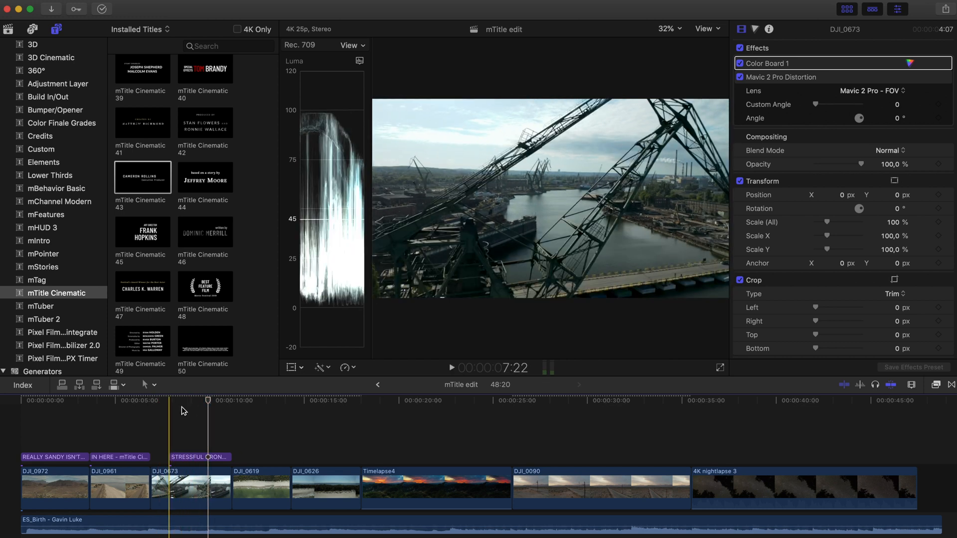
left_click(174, 411)
key("space")
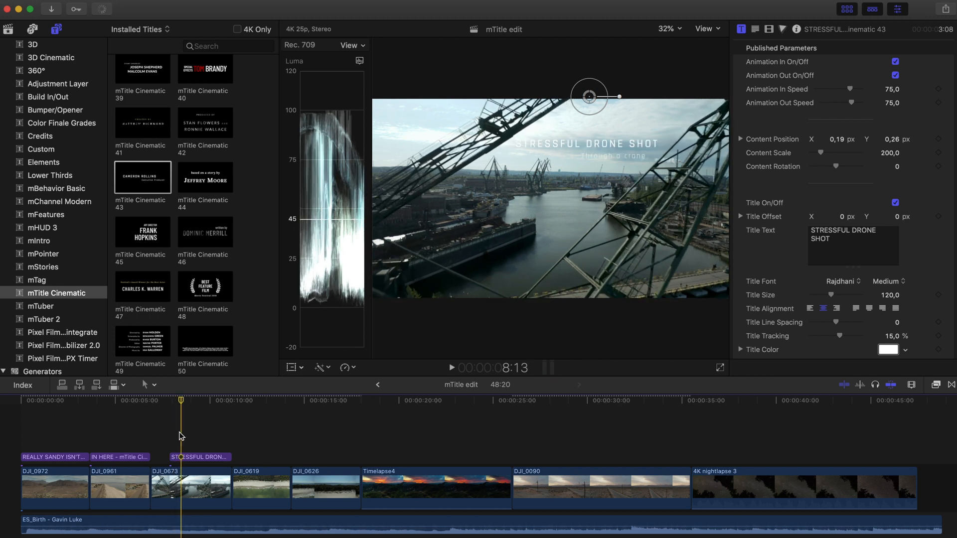
left_click_drag(170, 457, 181, 458)
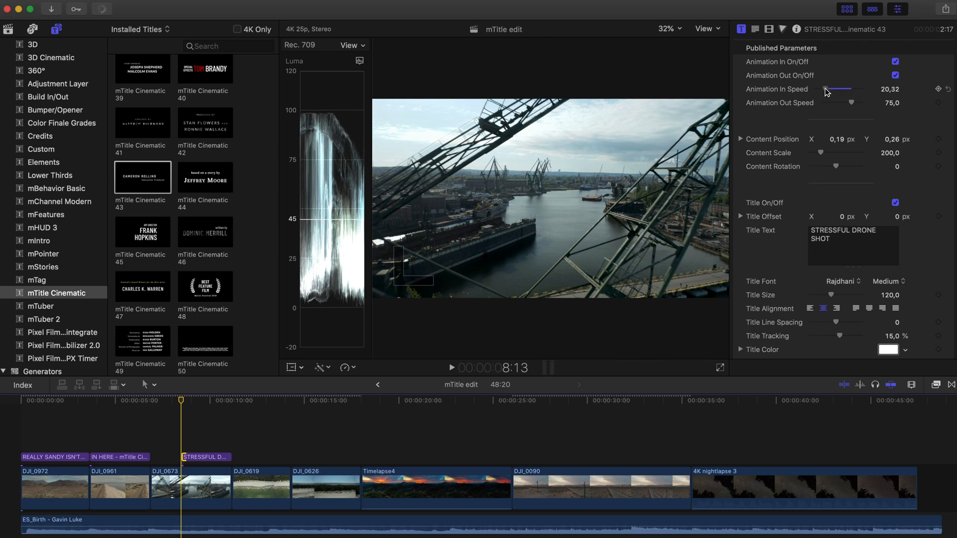
left_click(172, 410)
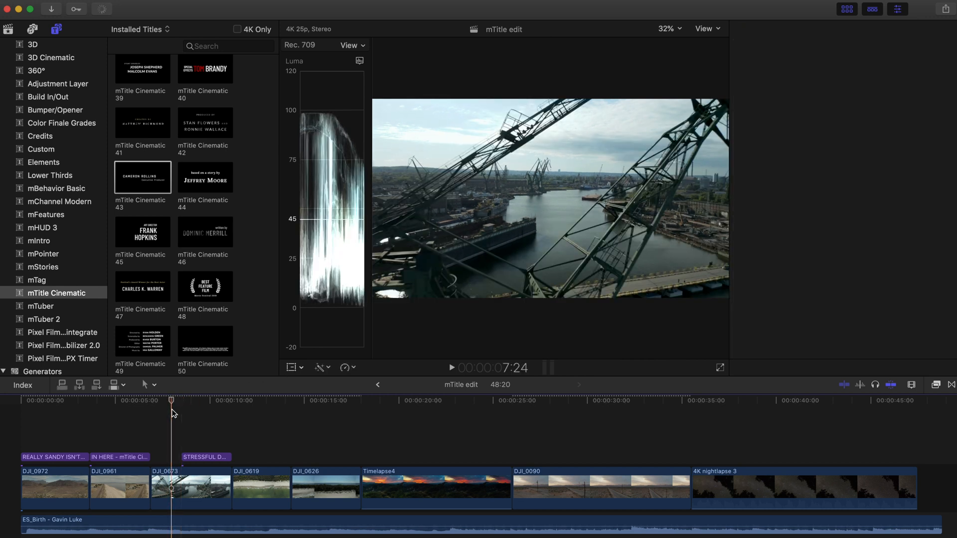
key("space")
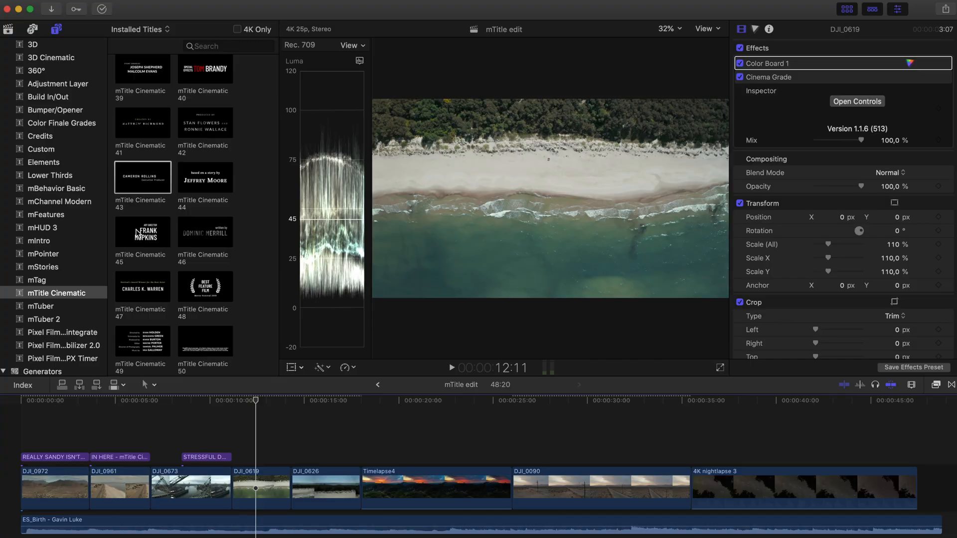
- Add the mTitle Cinematic 29 title above the DJI_0619 clip and trim it to the clip's length
scroll(159, 242, "up", 10)
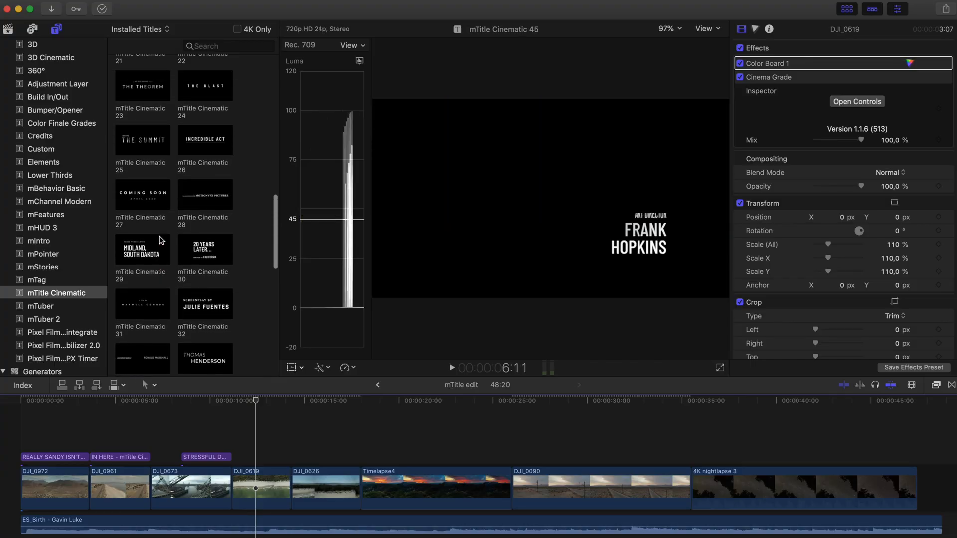
left_click(141, 256)
left_click_drag(155, 260, 235, 461)
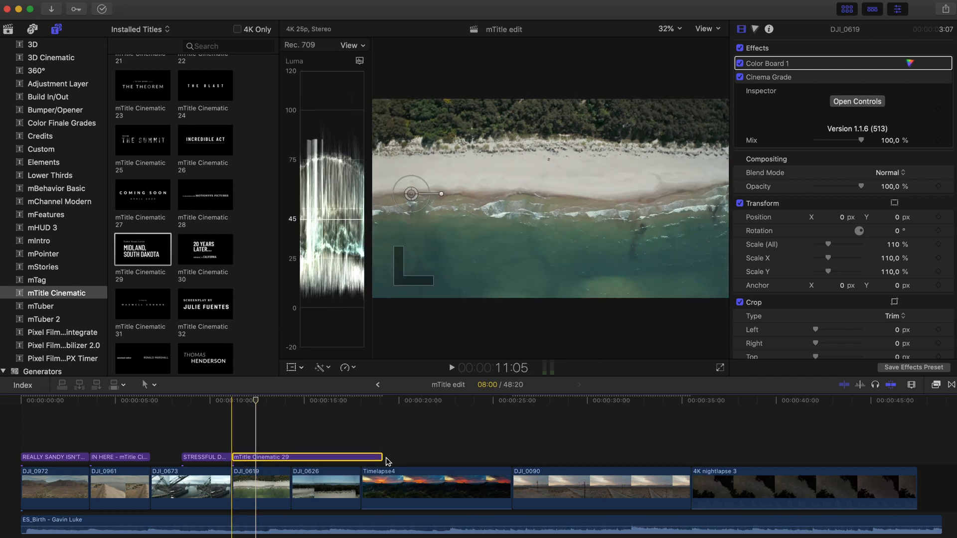
left_click_drag(383, 459, 290, 457)
- Set the beach title's header to "Baltic Sea" and its title text to "POLISH" / "SEASIDE" on two lines
left_click(247, 406)
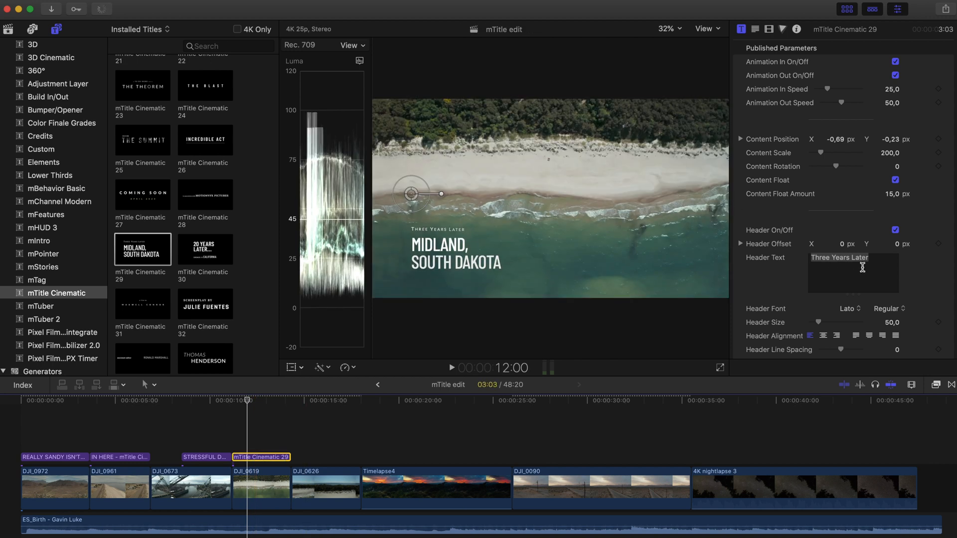
type("BALTIC SEA")
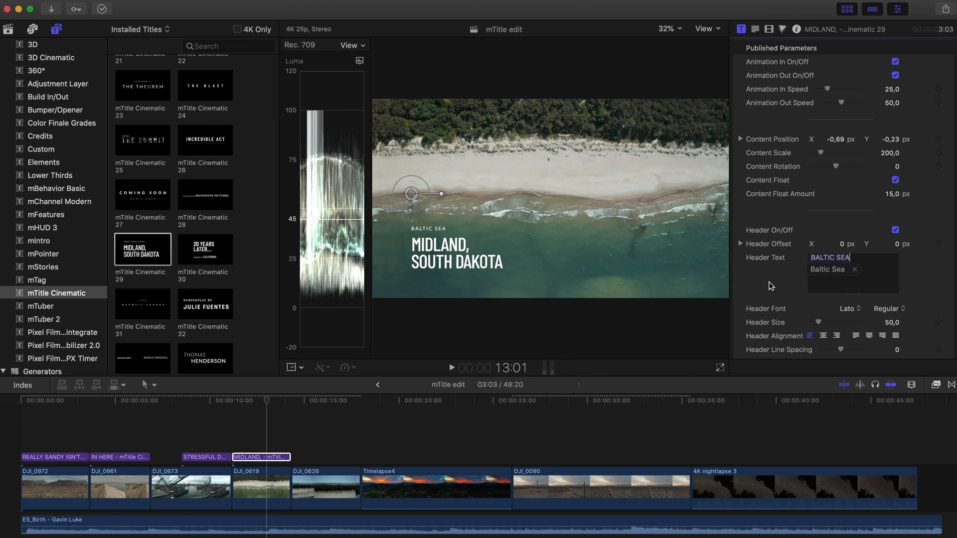
key("Tab")
type("P")
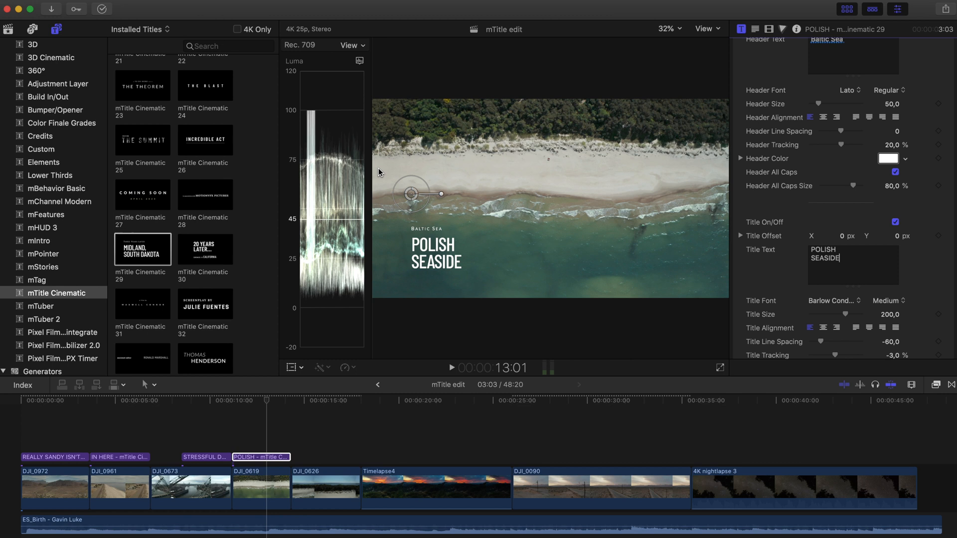
- Move the beach title to about X -0.79, Y -0.3, set its Animation In Speed to about 10.19 and play it
left_click_drag(413, 201, 396, 214)
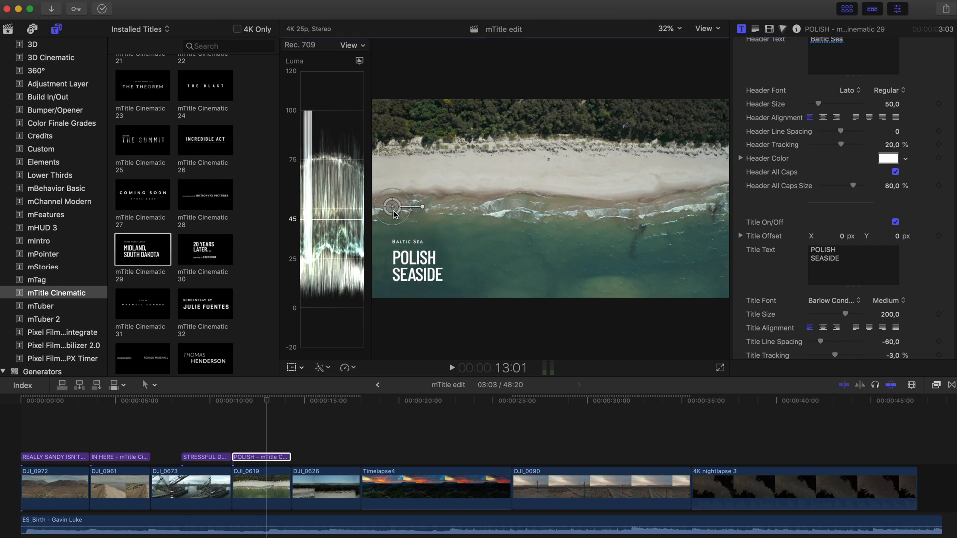
left_click(233, 430)
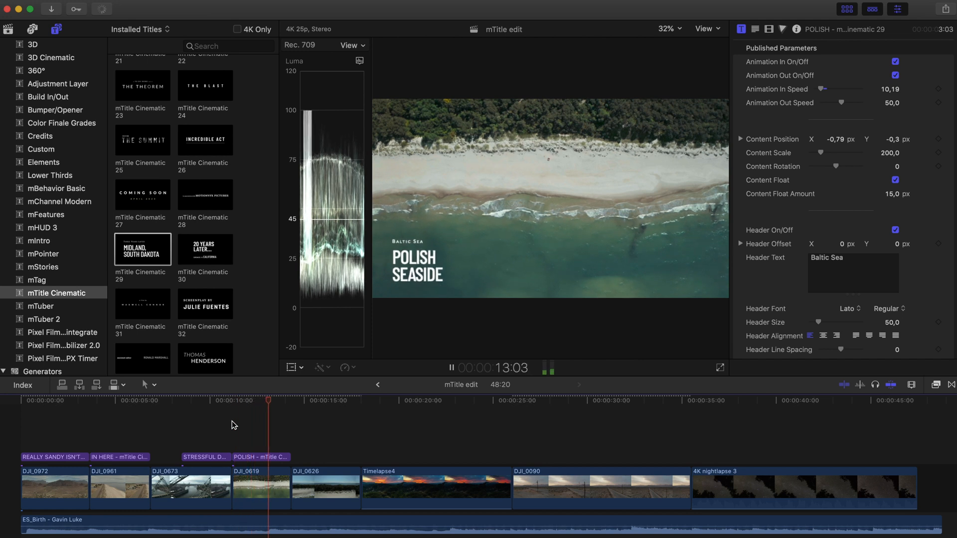
- Add the mTitle Cinematic 41 title above the DJI_0626 clip, trim it to the clip's length and play it
scroll(141, 257, "down", 10)
left_click_drag(142, 258, 294, 451)
key("super+7")
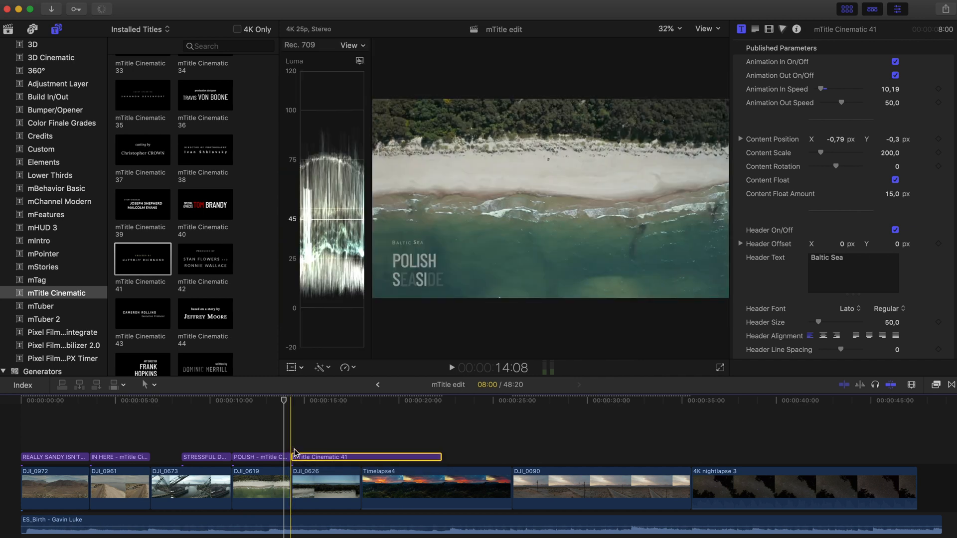
left_click_drag(439, 458, 361, 458)
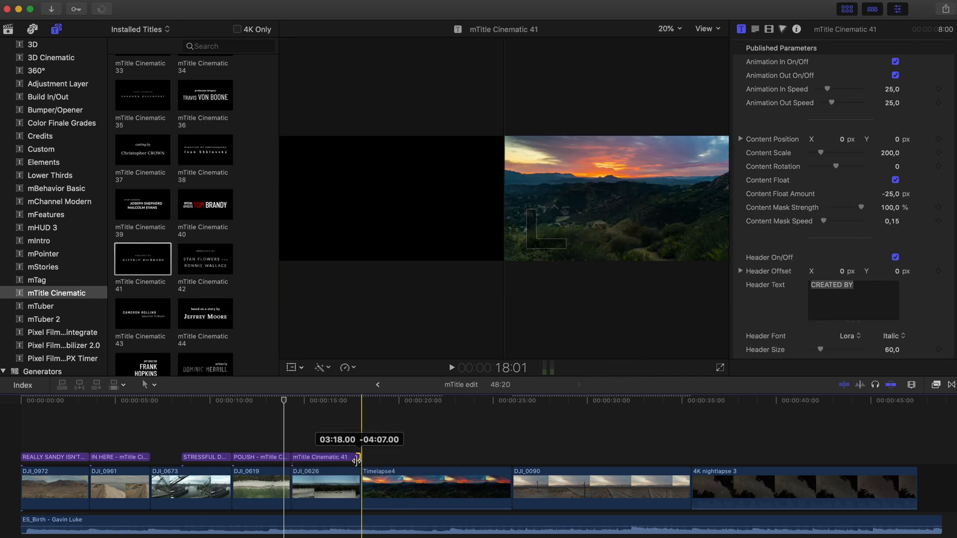
left_click(320, 433)
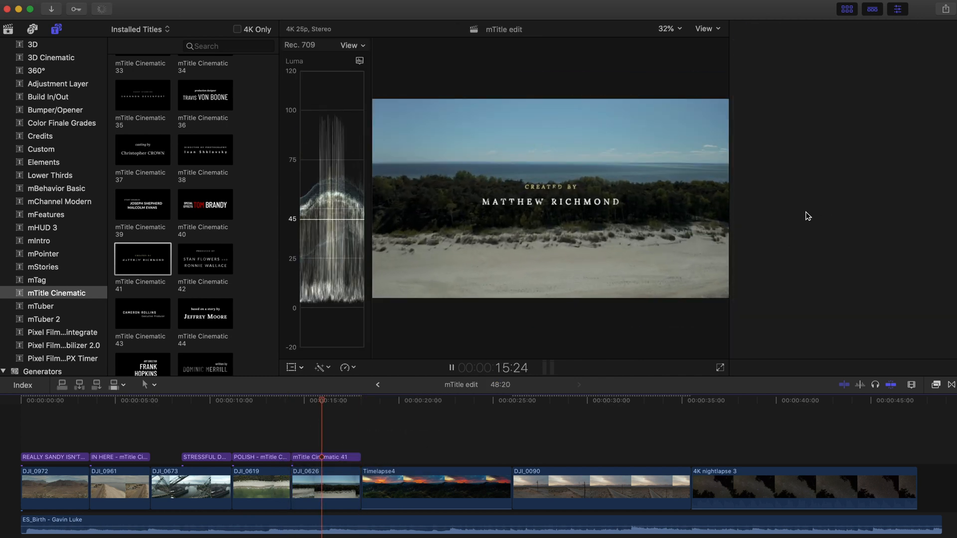
key("space")
- Give the DJI_0626 title the header "I'M NOT JOKING" and a title text beginning "WE DO HAVE BEACHES", and play it from its start
left_click(319, 457)
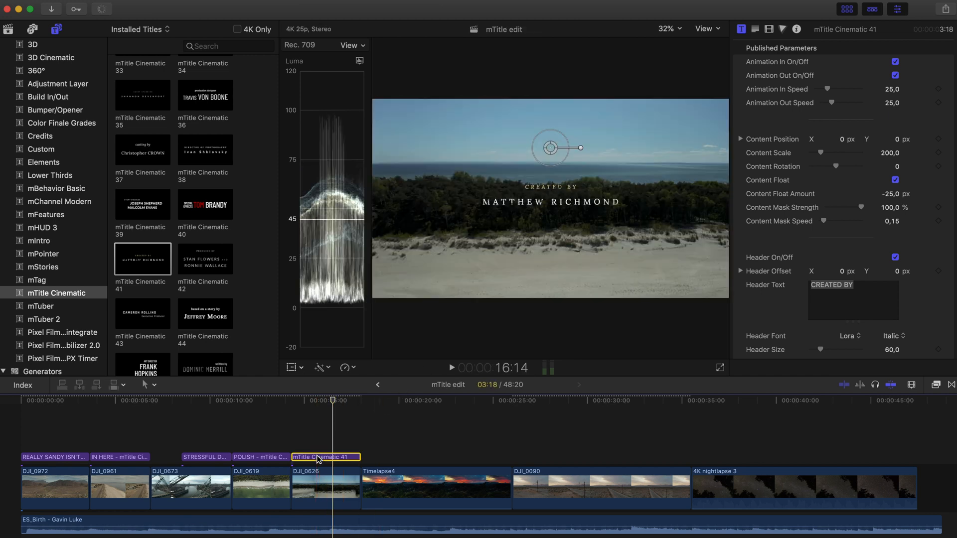
scroll(817, 275, "down", 1)
key("BackSpace")
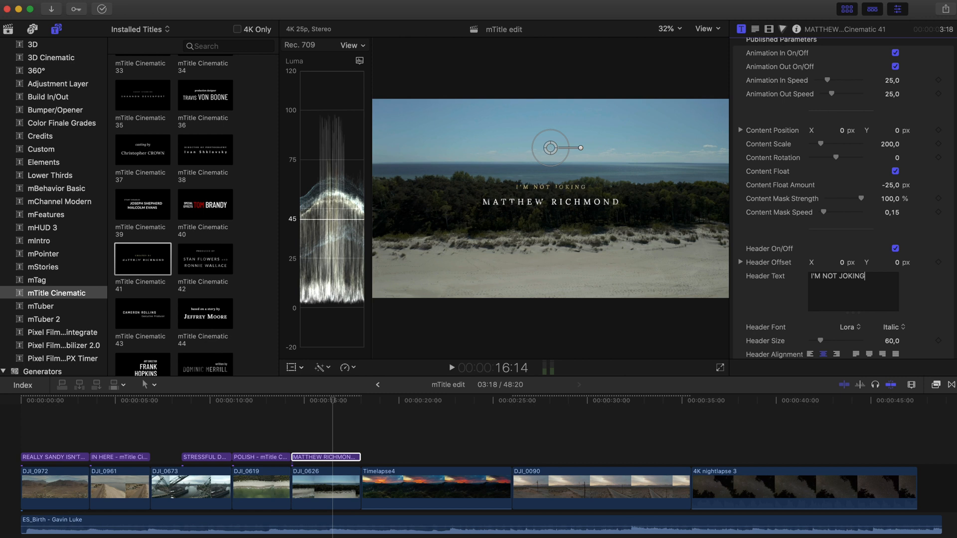
key("Tab")
type("WE D")
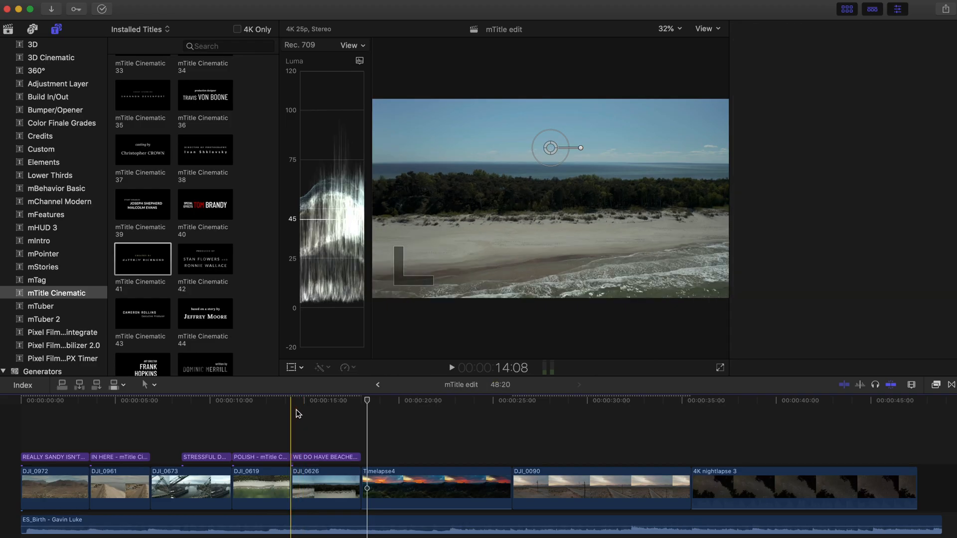
key("space")
key("super+4")
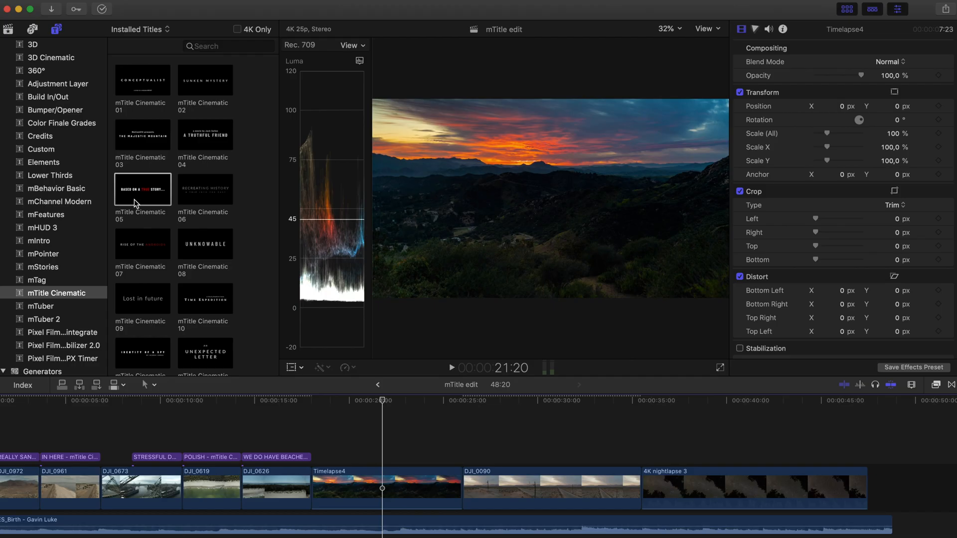
- Place an mTitle Cinematic 05 title reading "IS THIS SUNSET EVEN REAL?" above the Timelapse4 clip, positioned at about X 0, Y -0.26
left_click_drag(135, 202, 317, 458)
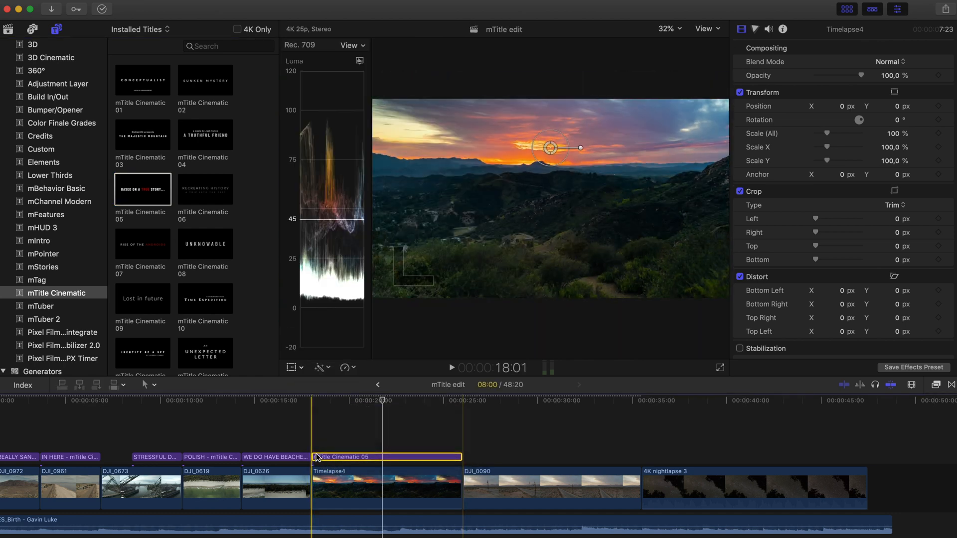
left_click(857, 271)
type("IS ")
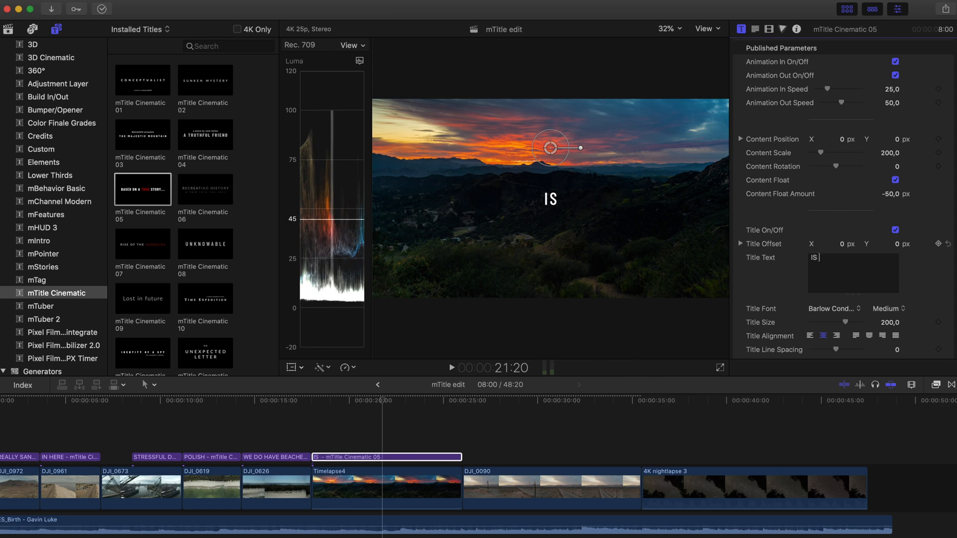
type("THIS SUNSET EVEN REAL?")
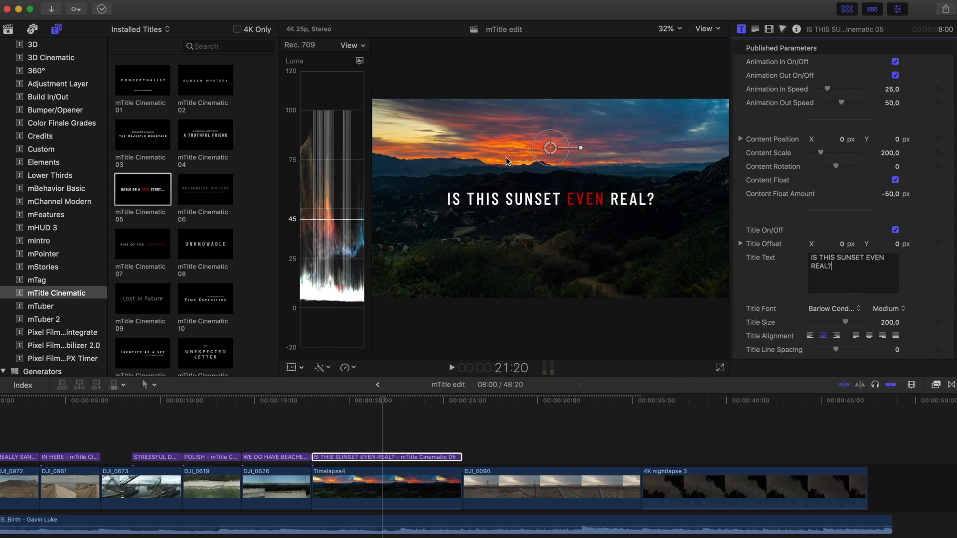
left_click_drag(549, 153, 551, 203)
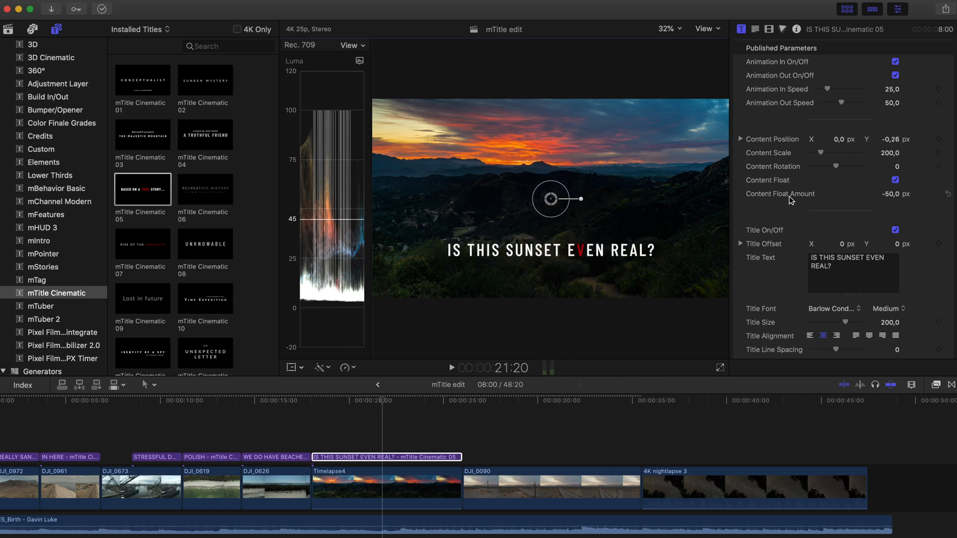
- Set the sunset title's Highlight Start Index to 2 and Highlight End Index to 3, and play it from its start
scroll(799, 285, "down", 5)
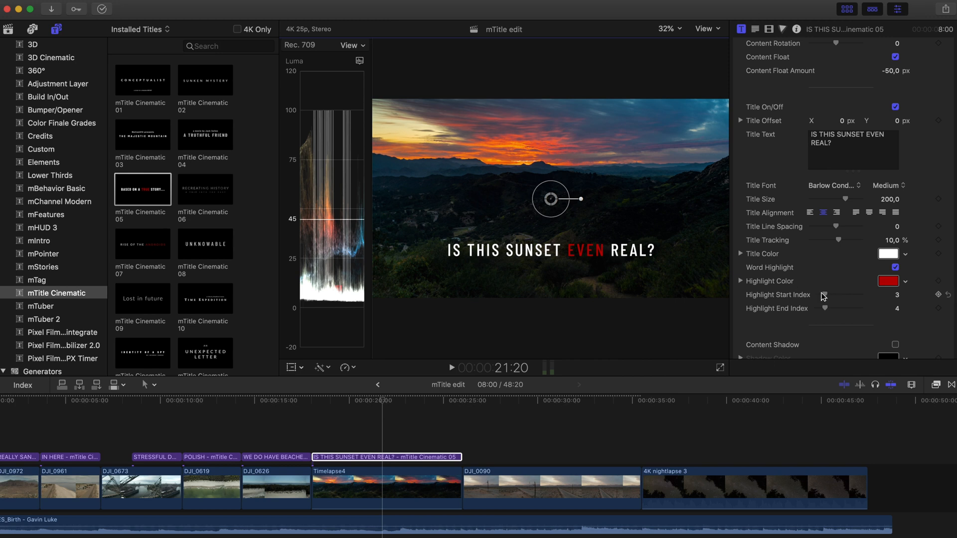
left_click_drag(824, 296, 822, 296)
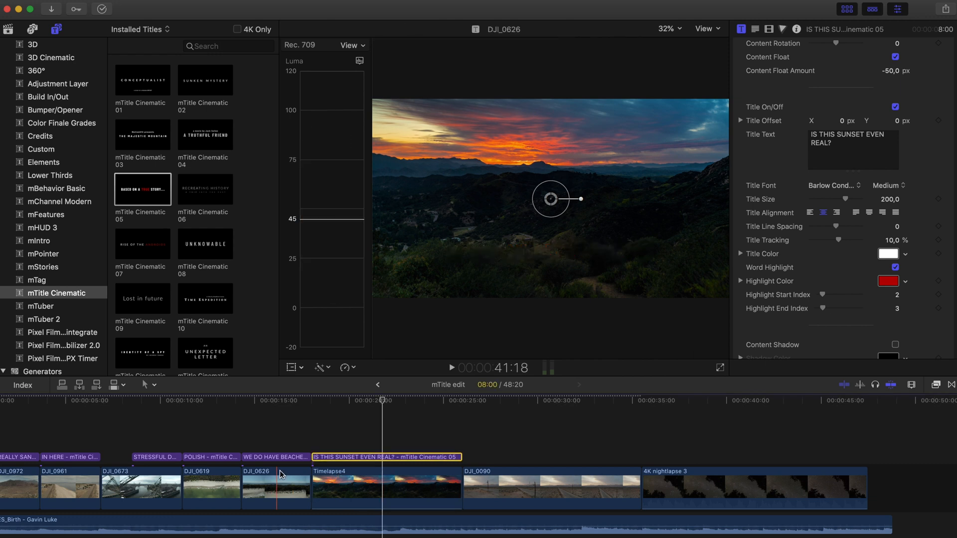
left_click(312, 415)
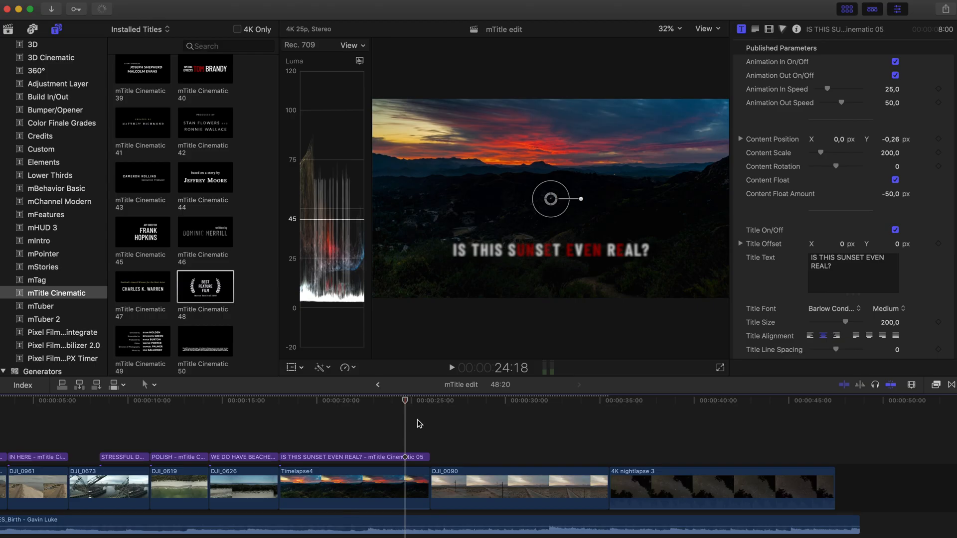
- Add the mTitle Cinematic 48 laurel title above the DJI_0090 clip
left_click(527, 418)
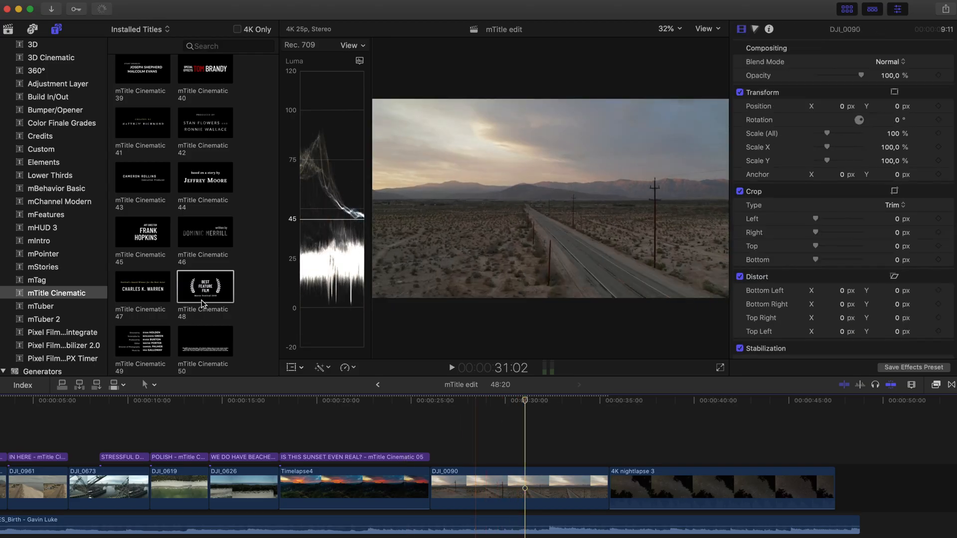
left_click(205, 290)
left_click_drag(207, 290, 447, 457)
key("super+7")
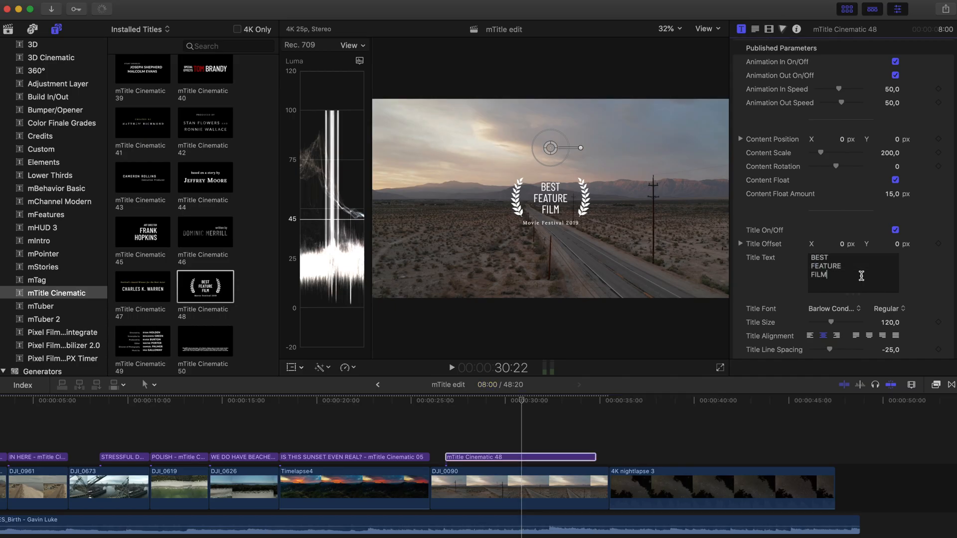
- Give the DJI_0090 title the text "THIS IS SALTON SEA" on four lines and the subtitle "IT'S REALLY HOT"
left_click_drag(838, 281, 784, 235)
type("THIS IS")
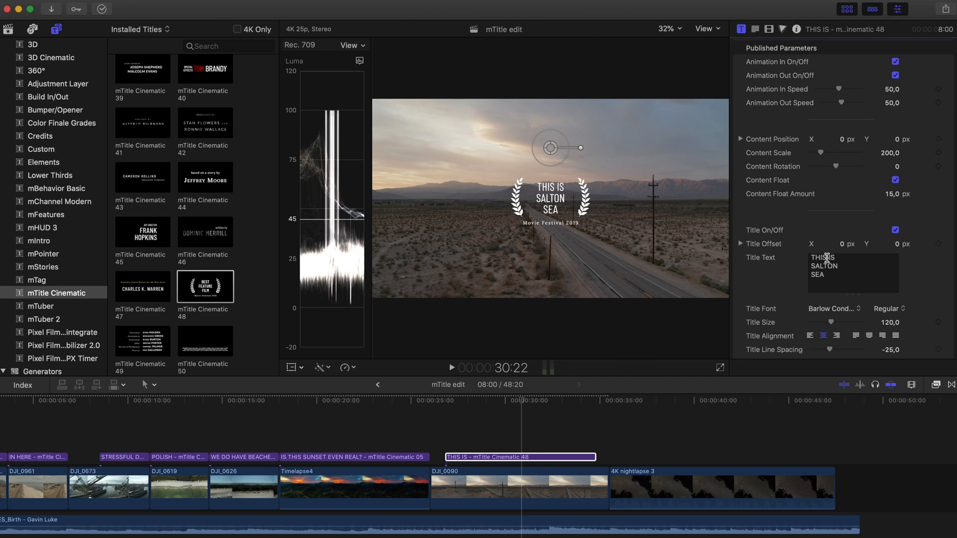
key("Return")
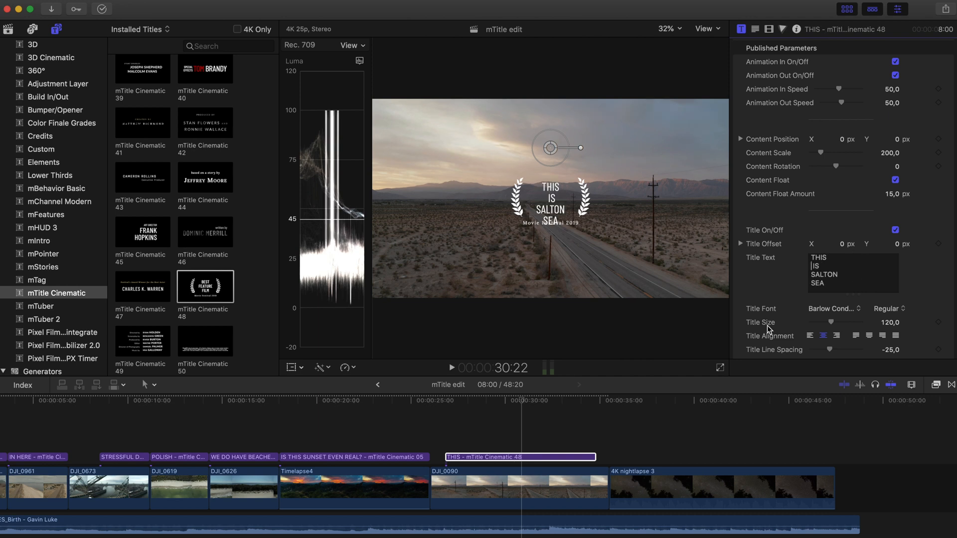
scroll(768, 325, "down", 5)
left_click(824, 329)
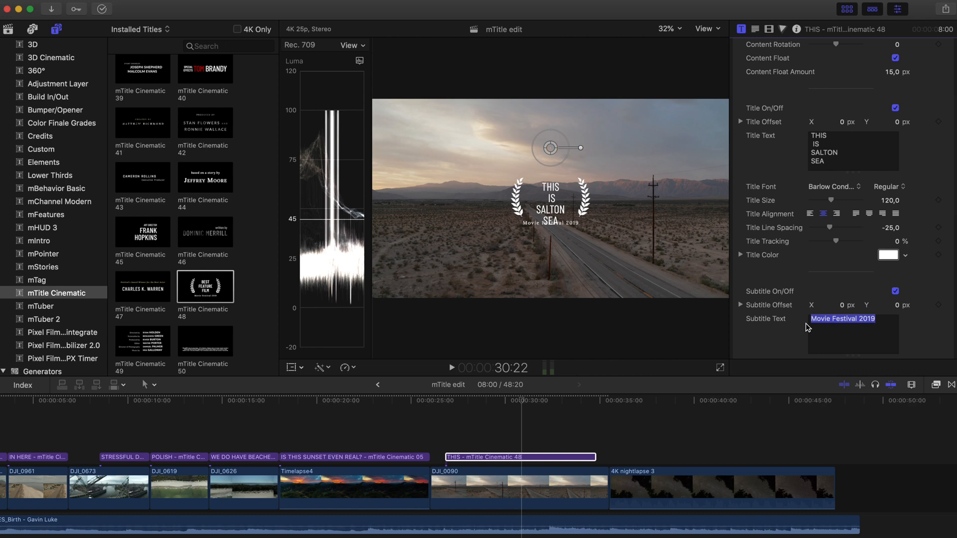
type("IT'S REALLY HOT")
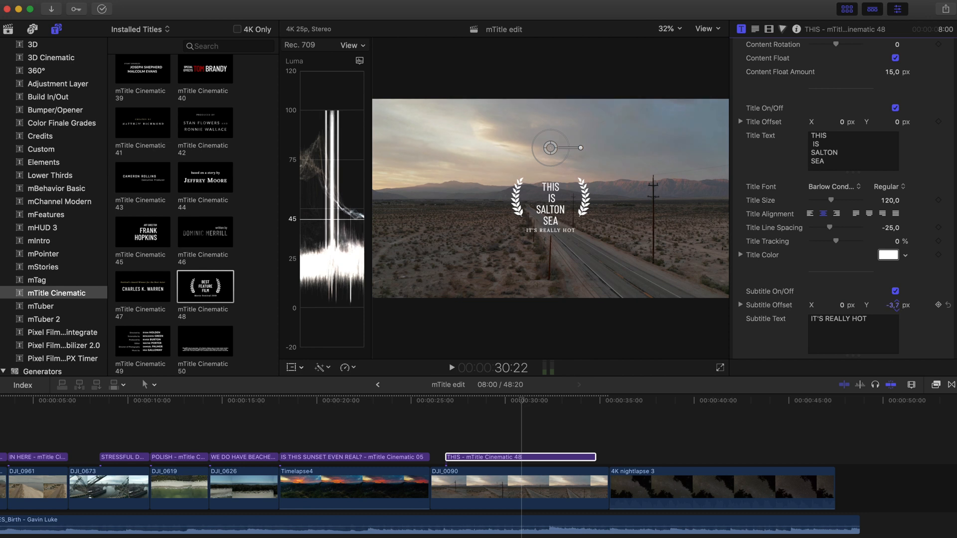
- Lower the subtitle to a Y offset of about -4.5, move the whole laurel title up into the sky and play it
left_click(544, 457)
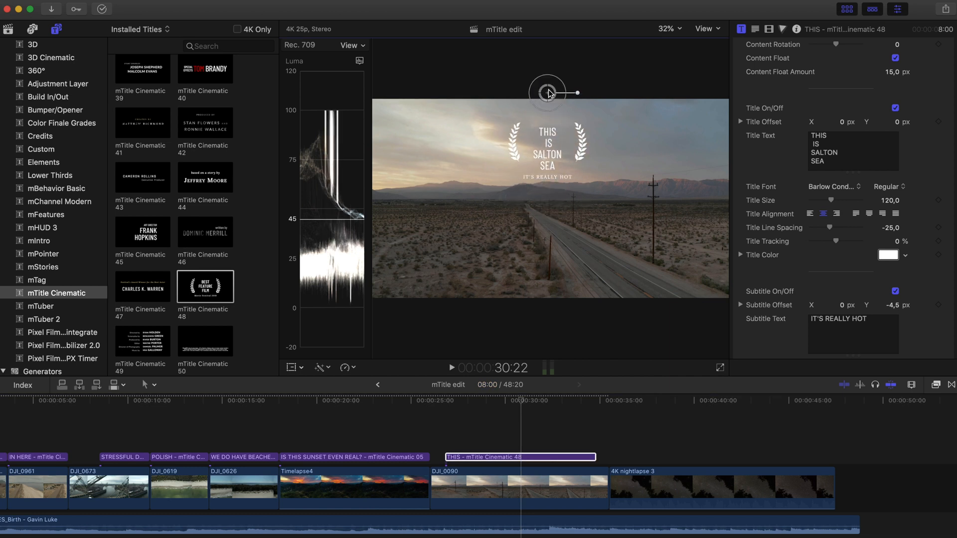
left_click_drag(548, 88, 550, 88)
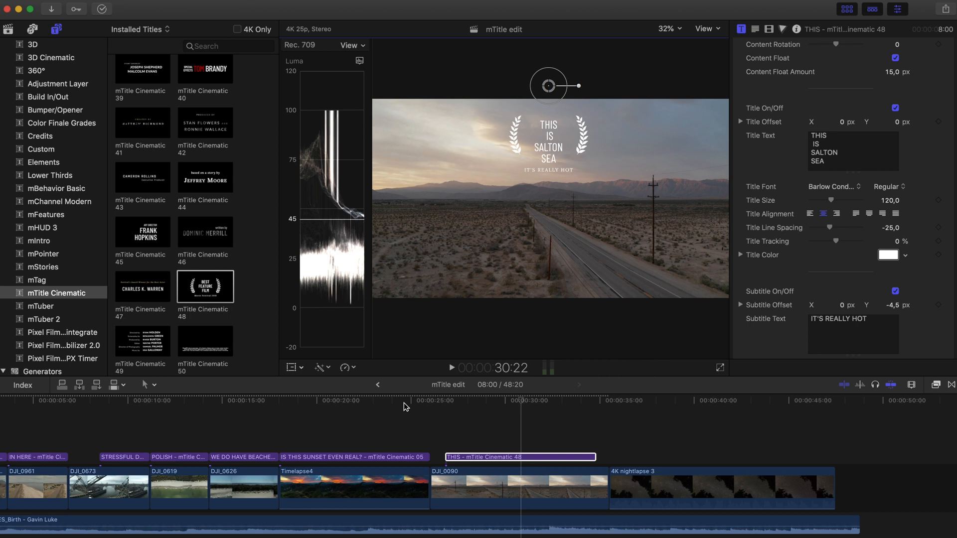
left_click(432, 424)
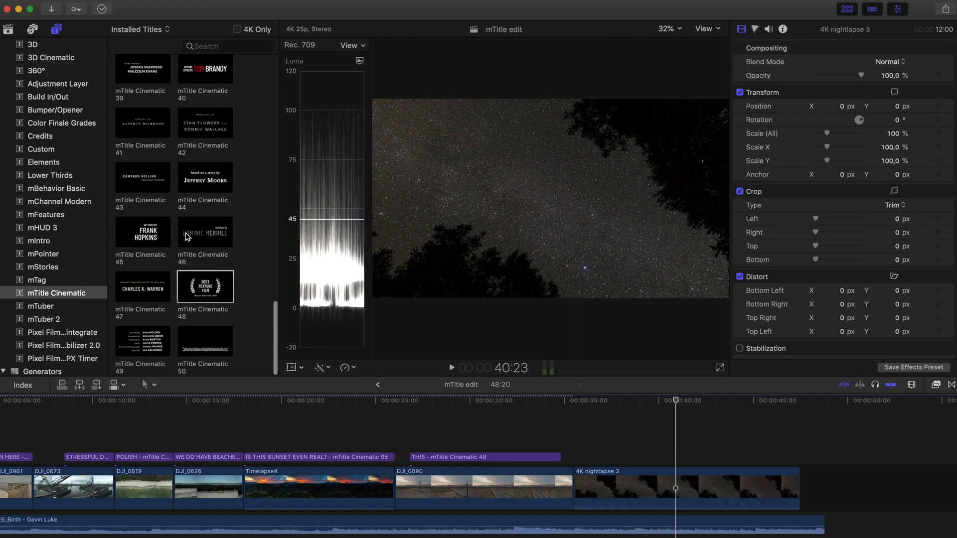
- Add the mTitle Cinematic 34 title above the 4K nightlapse 3 clip and position it at about X 0.03, Y -0.12
scroll(187, 237, "up", 2)
scroll(203, 213, "up", 3)
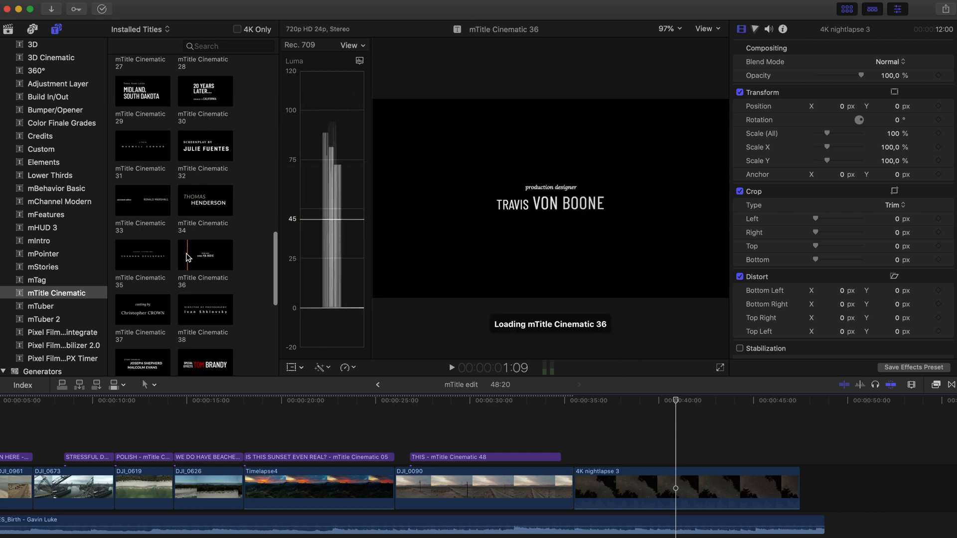
left_click_drag(203, 195, 629, 443)
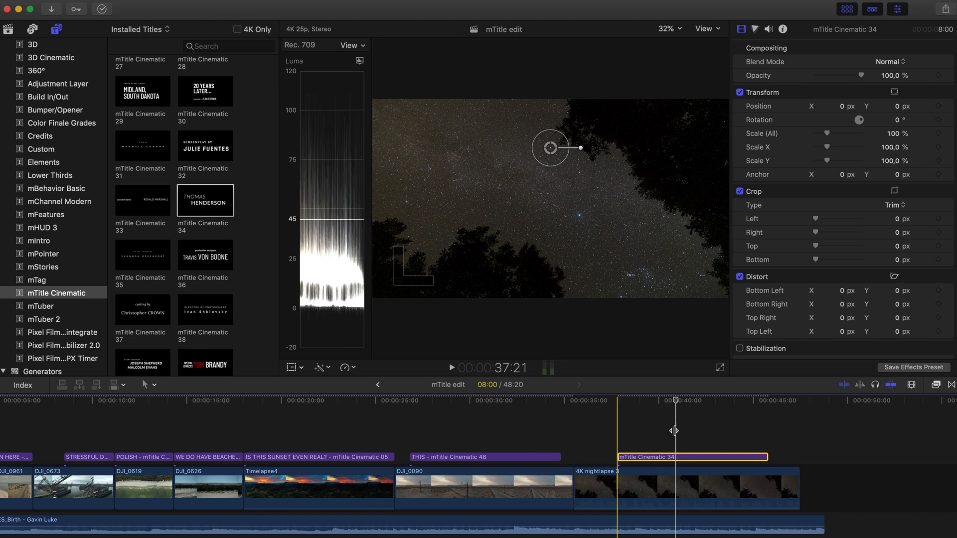
left_click(686, 430)
left_click_drag(554, 152, 564, 181)
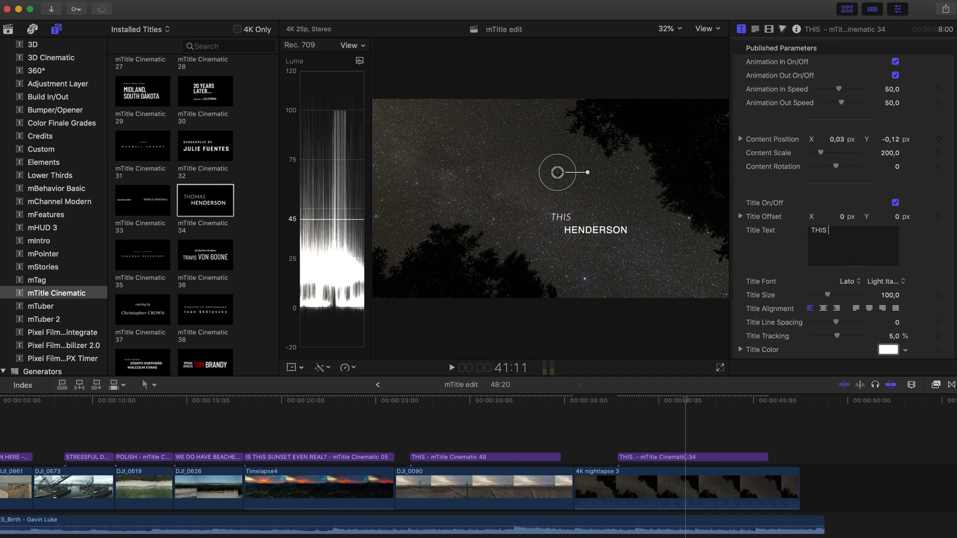
- Set the nightlapse title's text to "THIS IS" and its subtitle to "FAKE"
scroll(750, 267, "down", 5)
triple_click(883, 329)
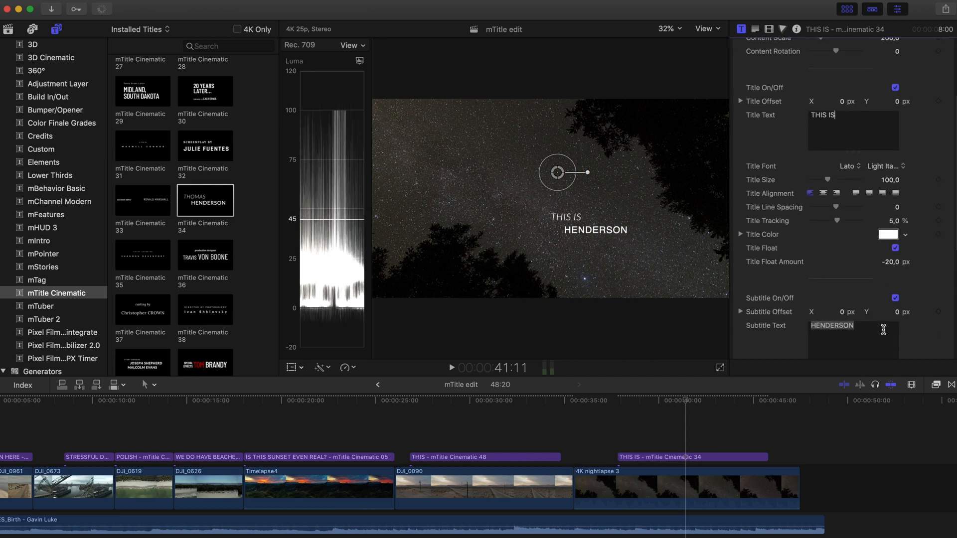
type("FAKE")
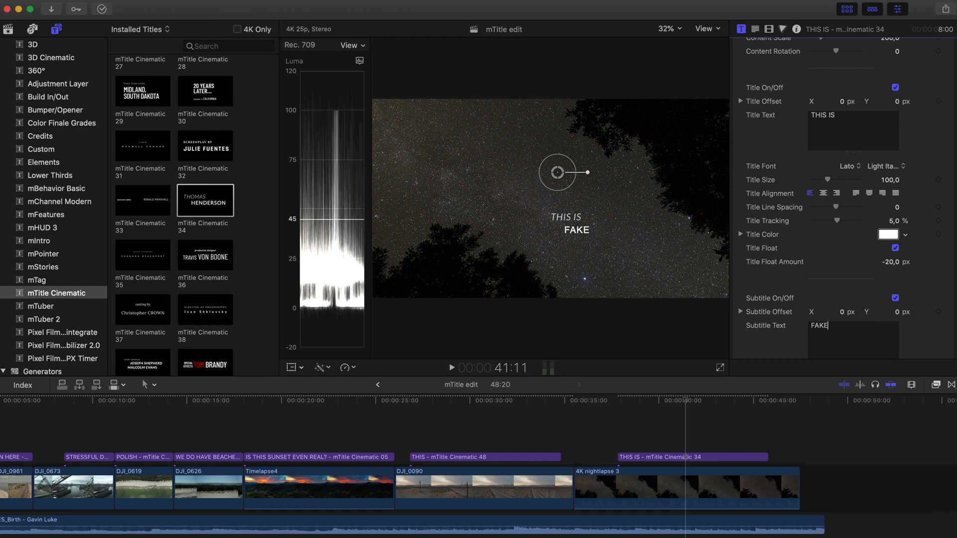
- Move the "THIS IS FAKE" title close to the start of the 4K nightlapse 3 clip, play it and trim it to about 6:10
left_click(591, 426)
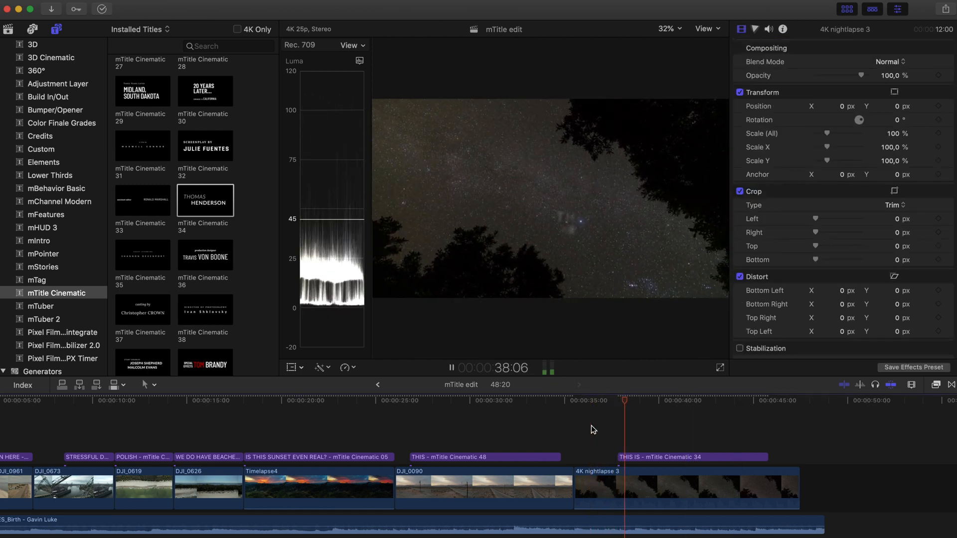
key("space")
left_click_drag(650, 461, 611, 461)
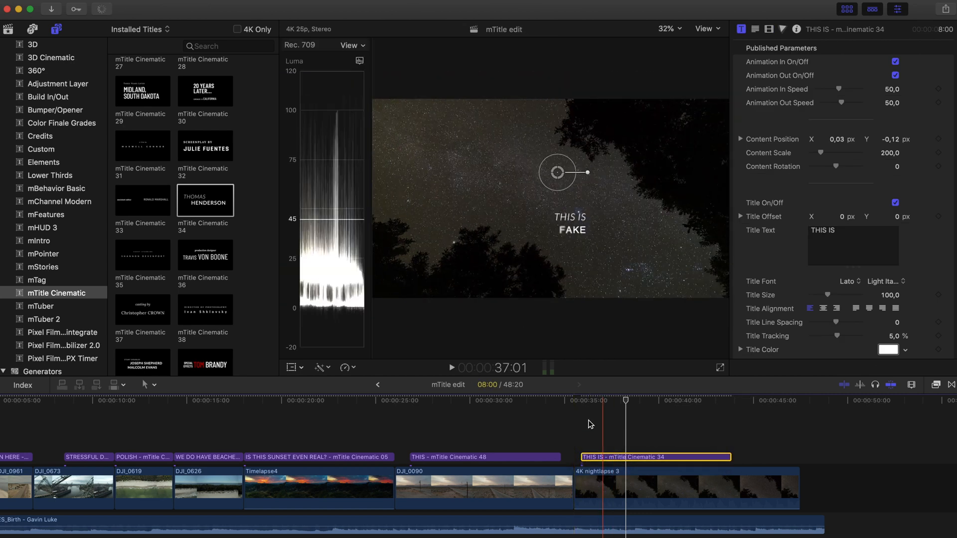
left_click(580, 411)
key("space")
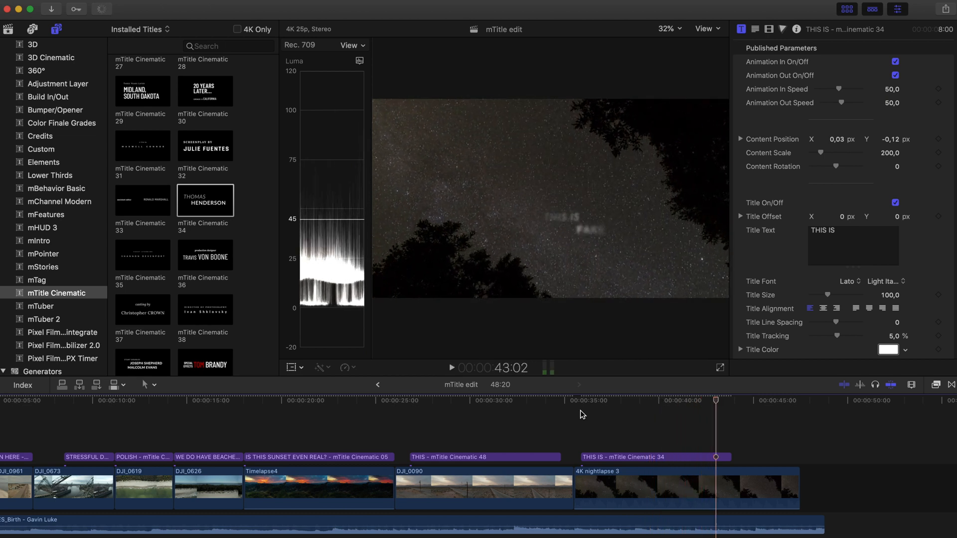
key("space")
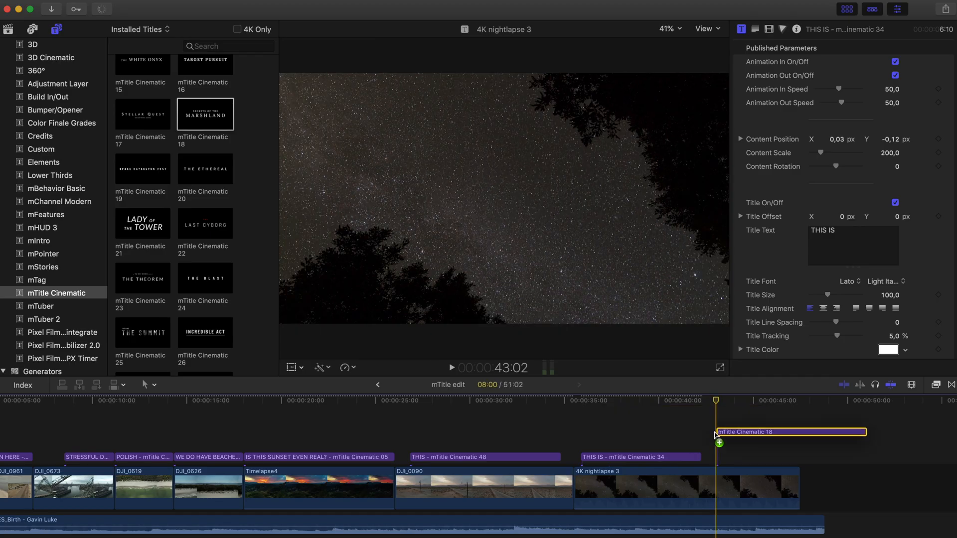
- Stack an mTitle Cinematic 18 title over the end of the 4K nightlapse 3 clip, positioned at about X -0.52, Y 0.35
left_click_drag(716, 438, 649, 442)
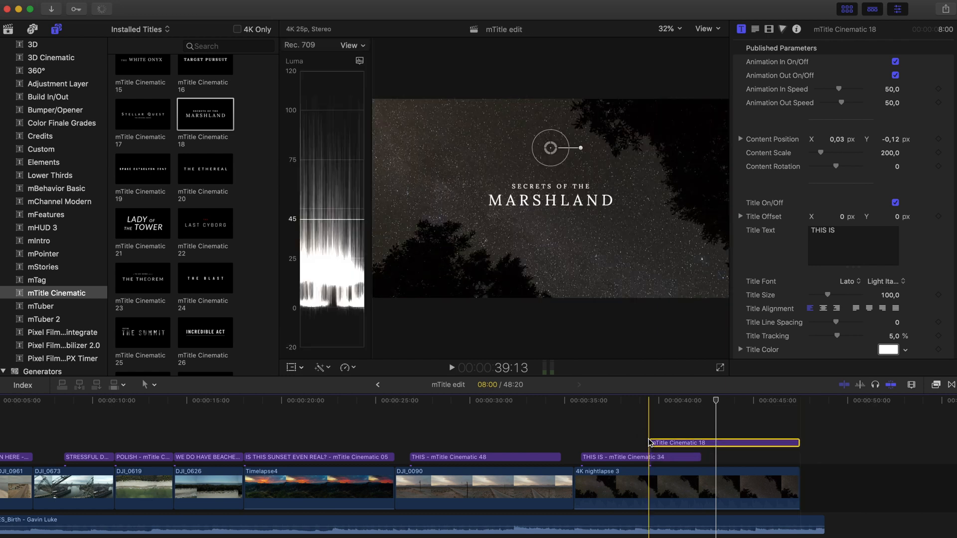
left_click(722, 410)
left_click(642, 240)
left_click_drag(550, 147, 449, 80)
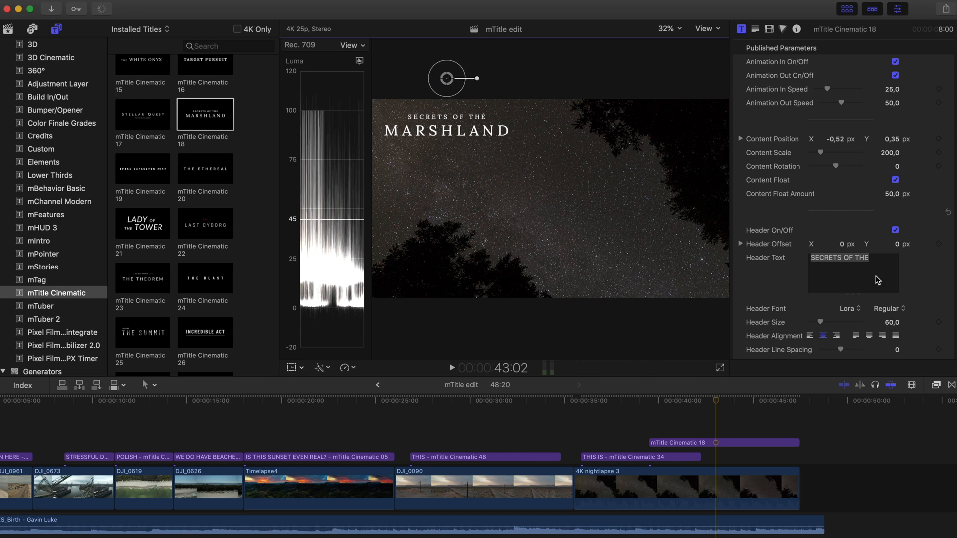
- Give the mTitle Cinematic 18 title the header "NO IT'S NOT" and the title text "A SEYCHELLES TIMELAPSE"
key("BackSpace")
type("NO IT'S NOT")
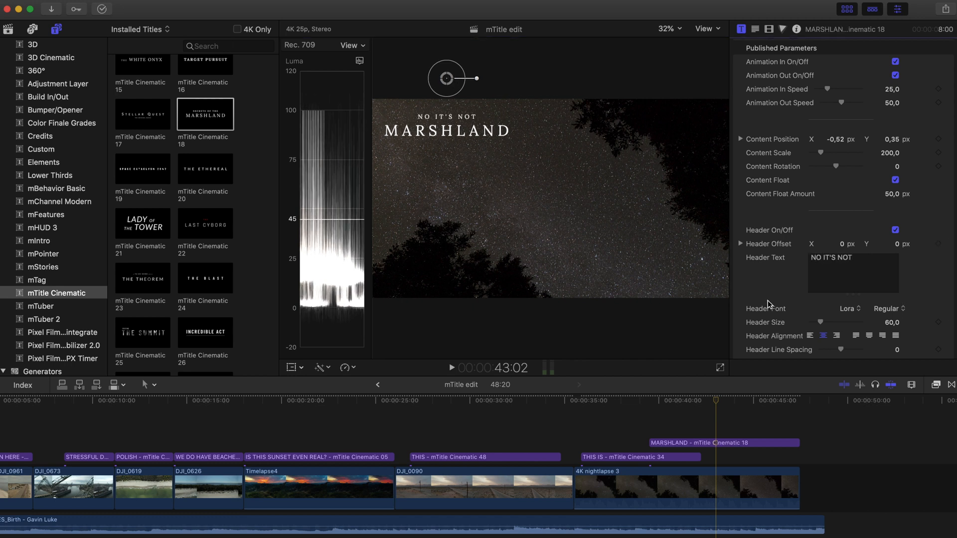
scroll(767, 304, "down", 5)
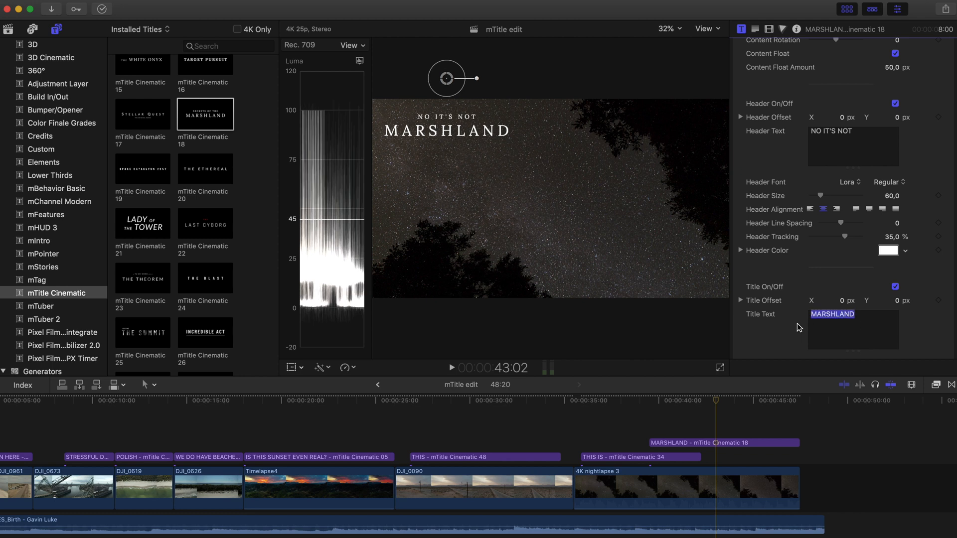
type("A SEYCH")
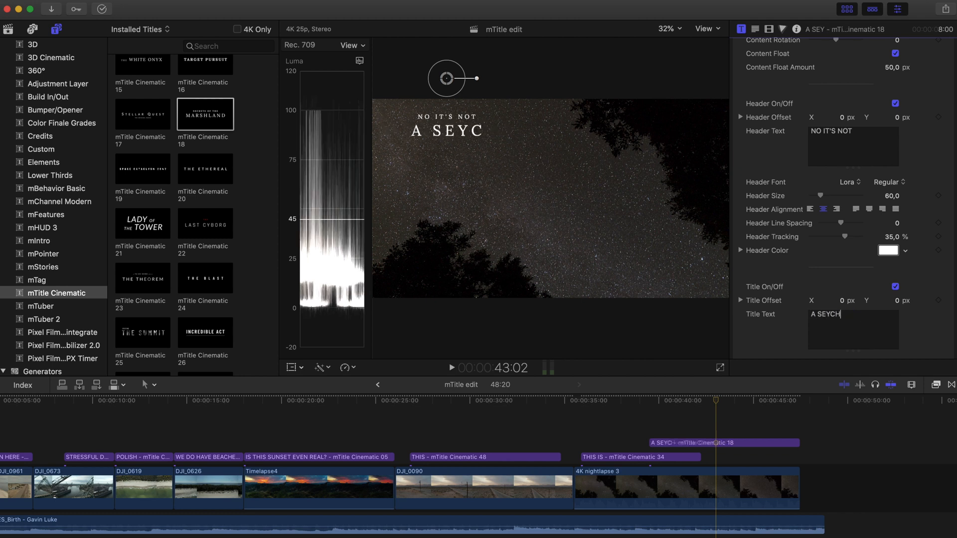
type("ELLES TIMELAPSE")
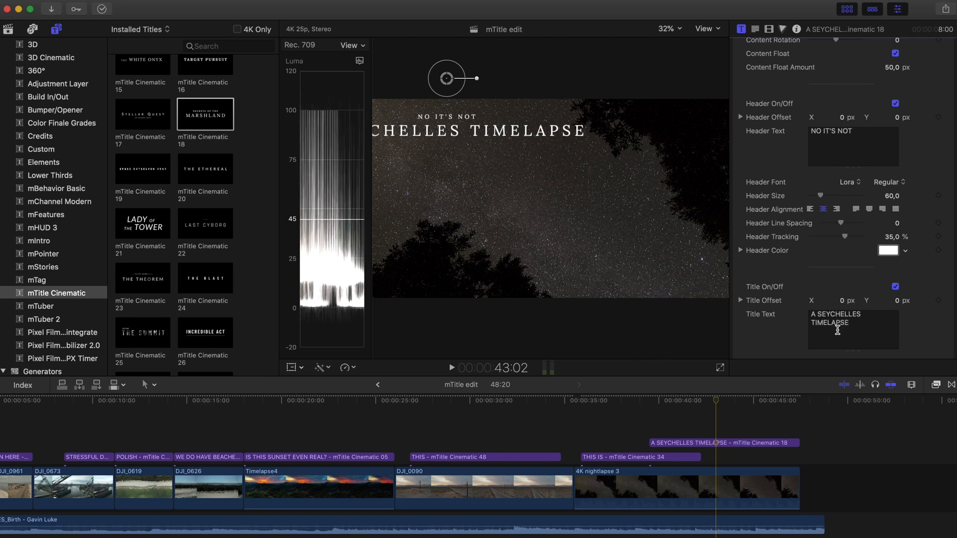
- Set the Seychelles title's Title Size to 85 and shift the title right so its full text fits inside the frame
scroll(802, 323, "down", 4)
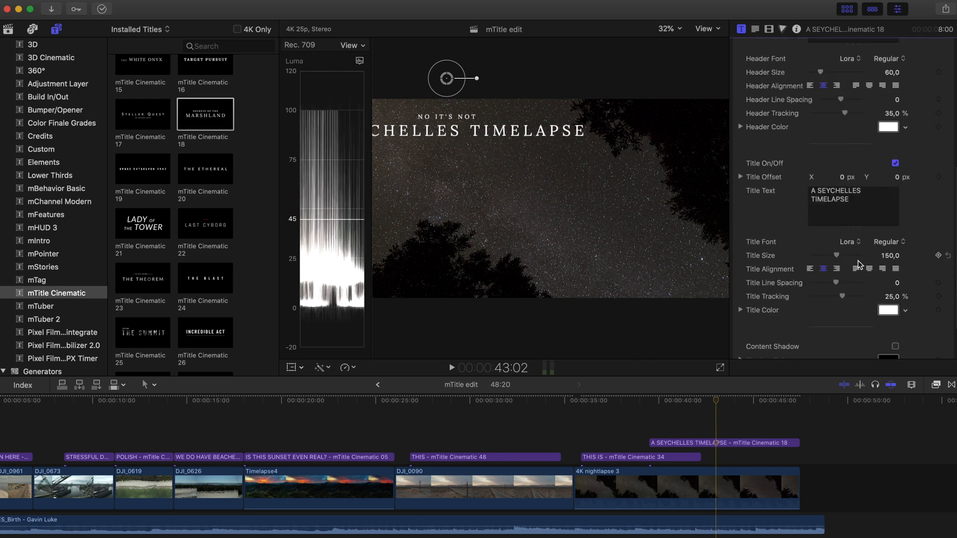
mouse_move(827, 253)
left_mouse_down()
mouse_move(842, 258)
mouse_move(810, 258)
left_mouse_up()
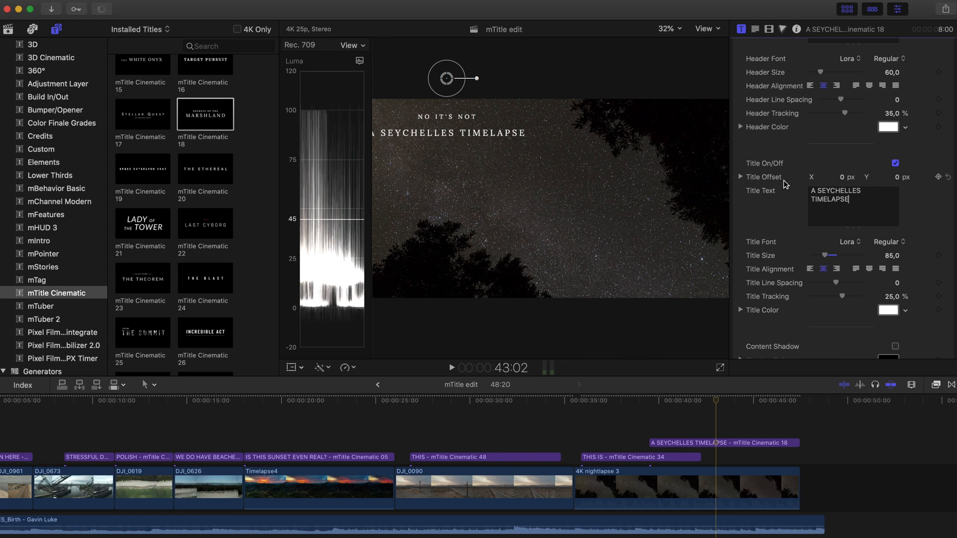
left_click_drag(452, 81, 462, 80)
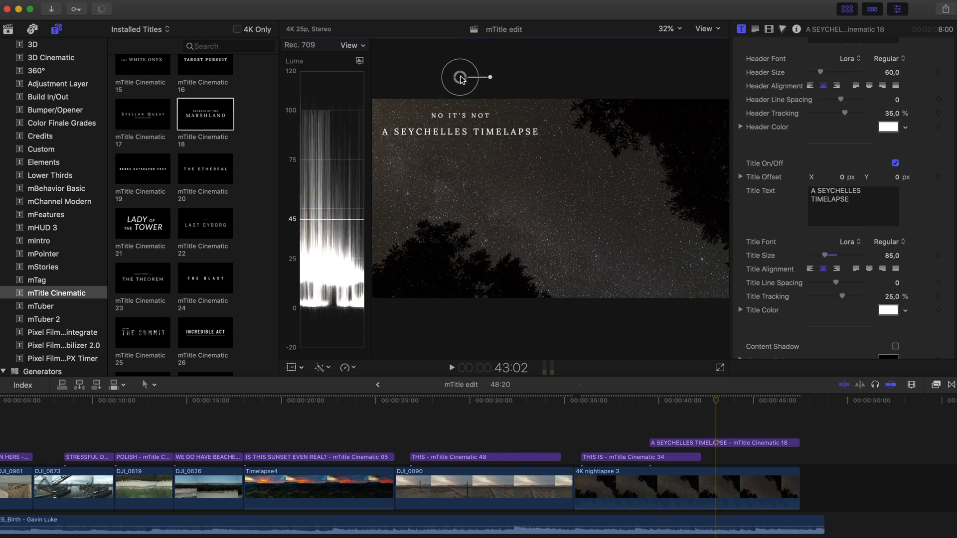
- Set the header size to 56 and its offset to about X -15.5, Y -2.6, and play both nightlapse titles
scroll(858, 197, "up", 5)
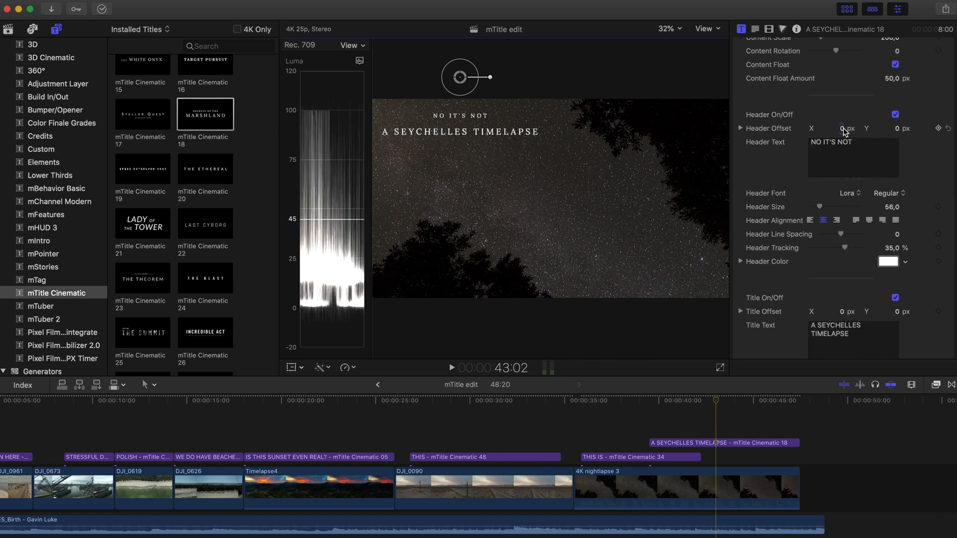
left_click_drag(896, 131, 842, 128)
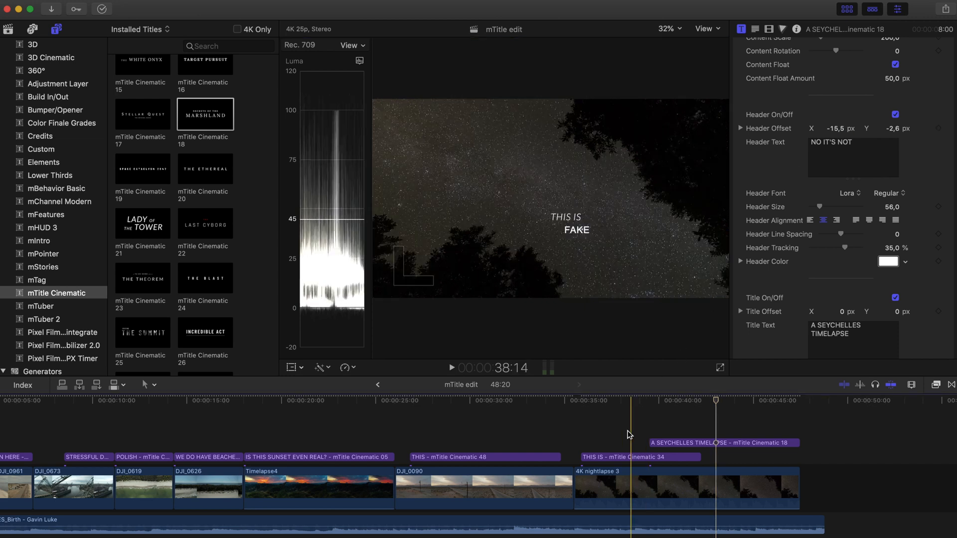
left_click(608, 414)
key("space")
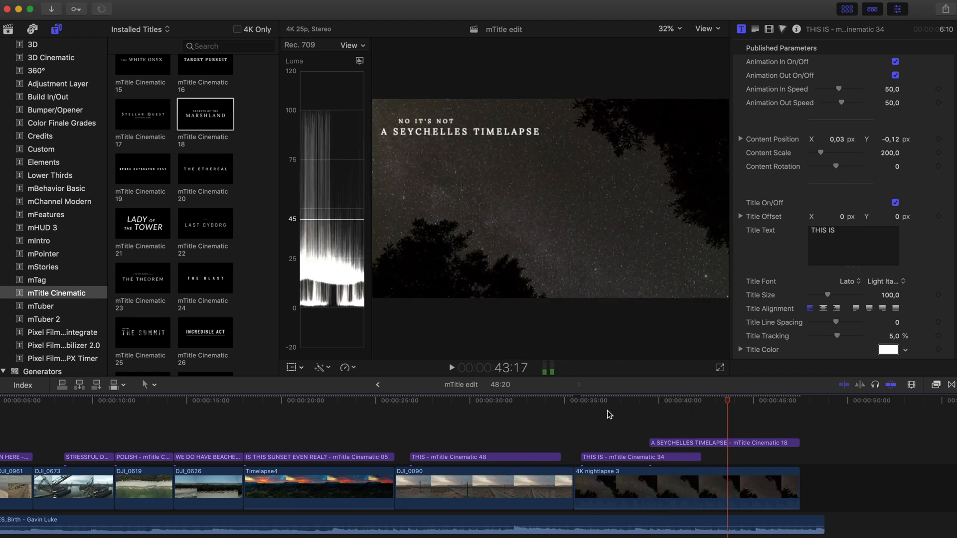
- Change the "A SEYCHELLES TIMELAPSE" title color to light yellow and play both nightlapse titles
scroll(787, 297, "down", 10)
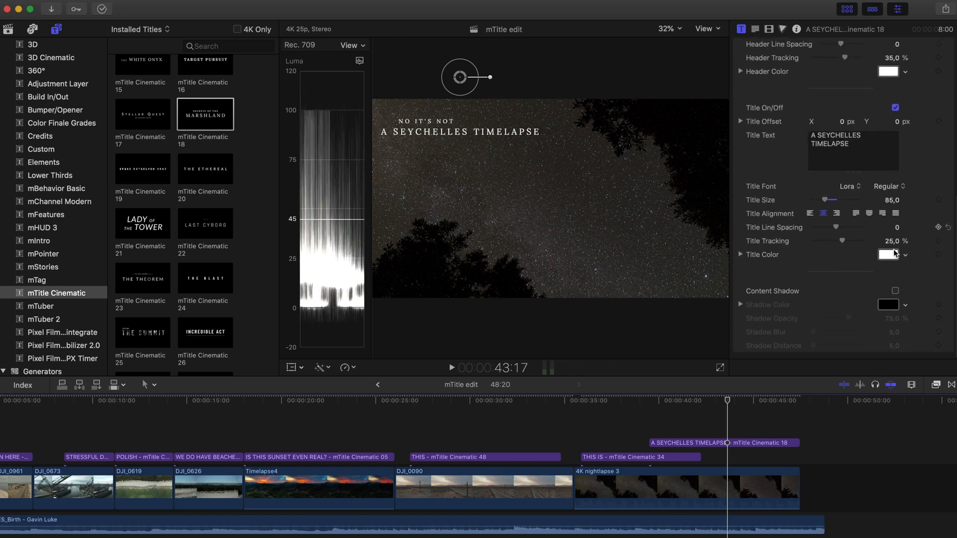
left_click(890, 255)
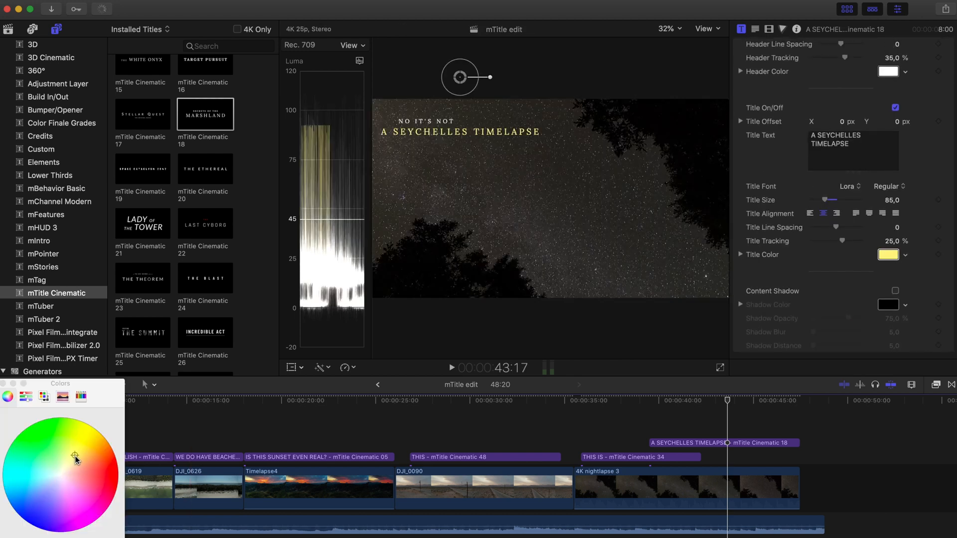
left_click(3, 384)
left_click(623, 413)
key("space")
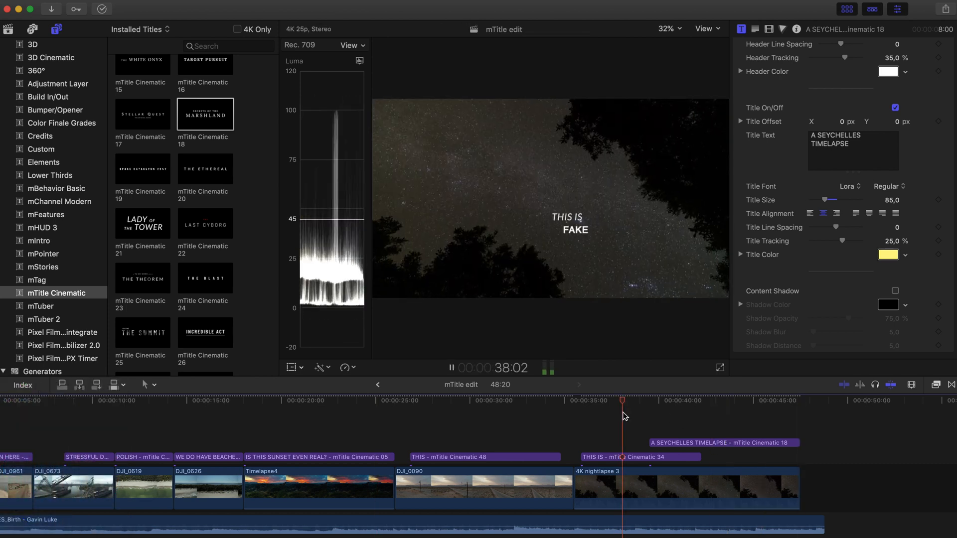